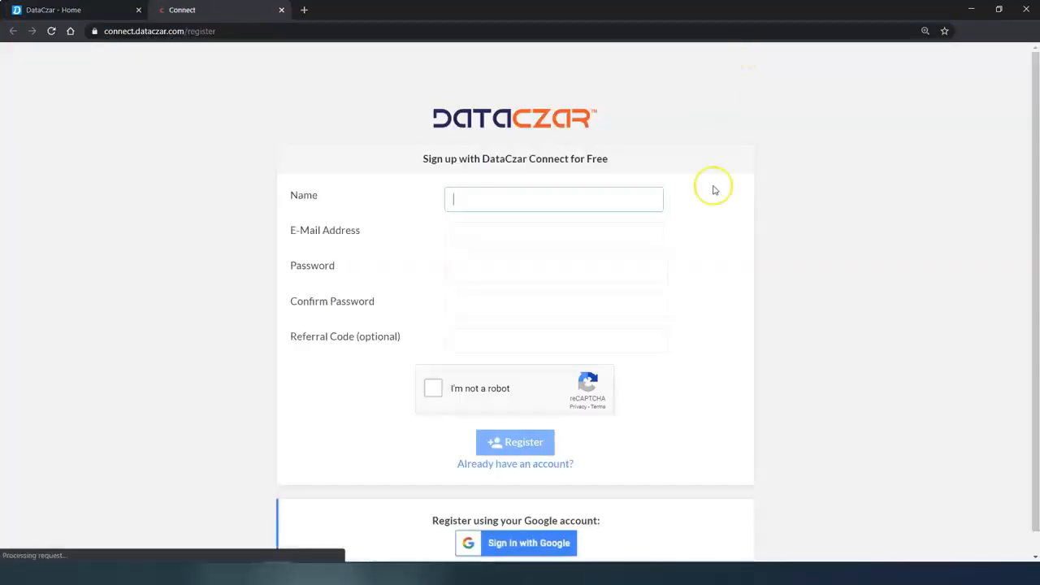
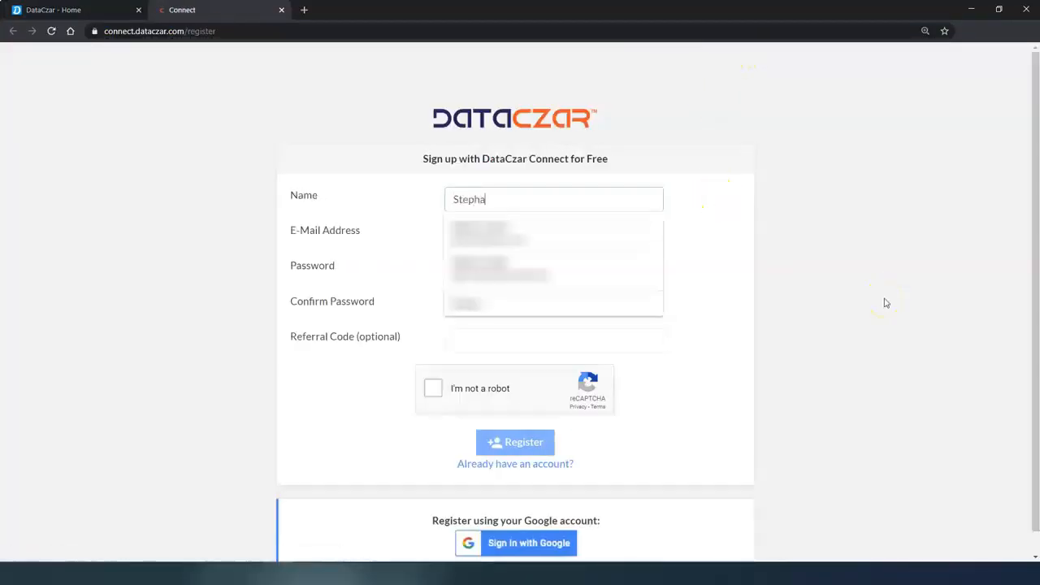
# Fill in the sign-up form with a full name, the saved e-mail address and a matching password
pyautogui.press('Tab')
pyautogui.hotkey('ctrl', 'v')
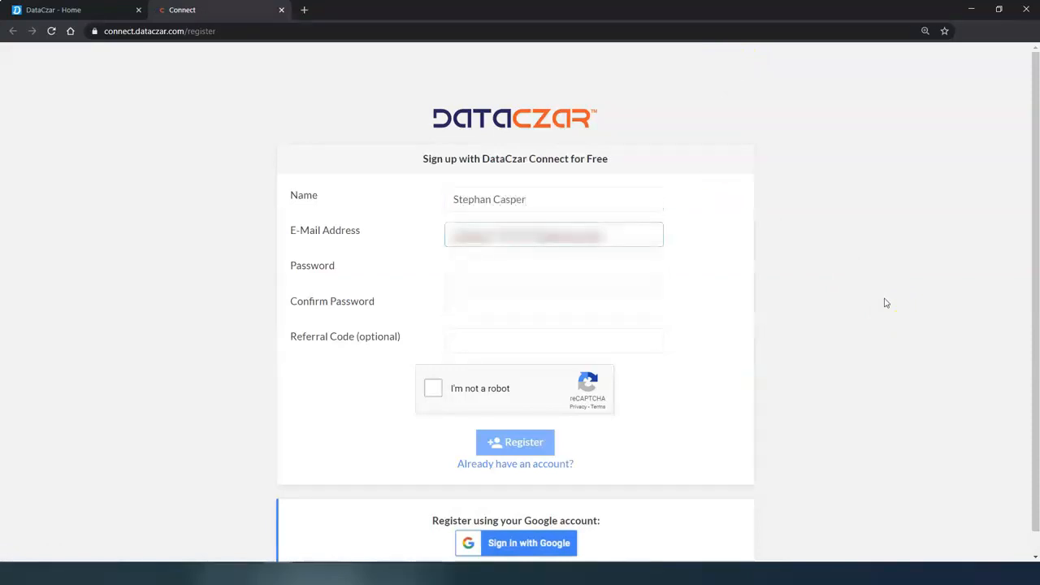
pyautogui.click(475, 273)
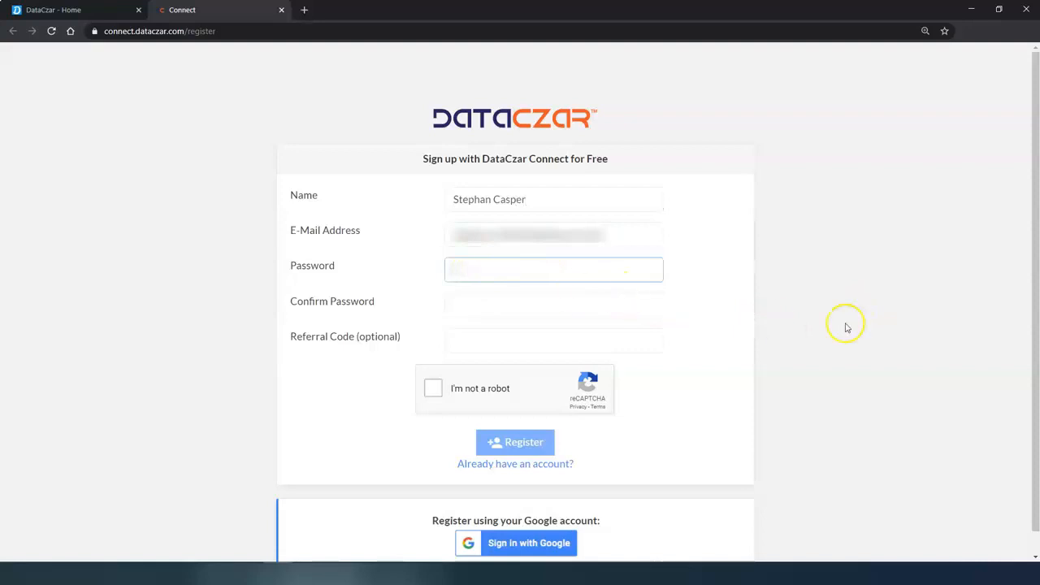
pyautogui.write('••••')
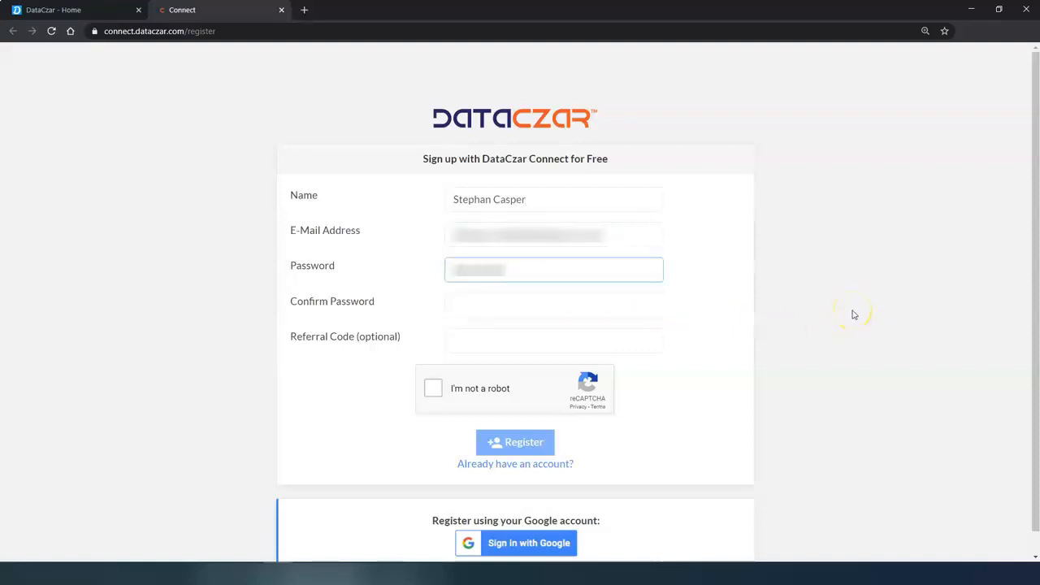
pyautogui.click(480, 303)
pyautogui.write('••')
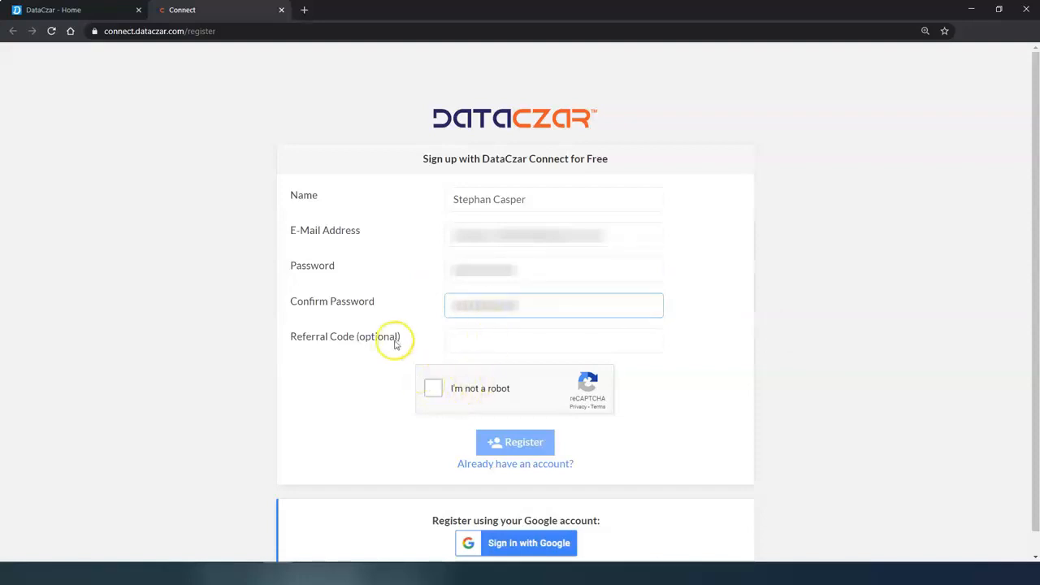
# Pass the 'I'm not a robot' check and submit the registration
pyautogui.click(431, 390)
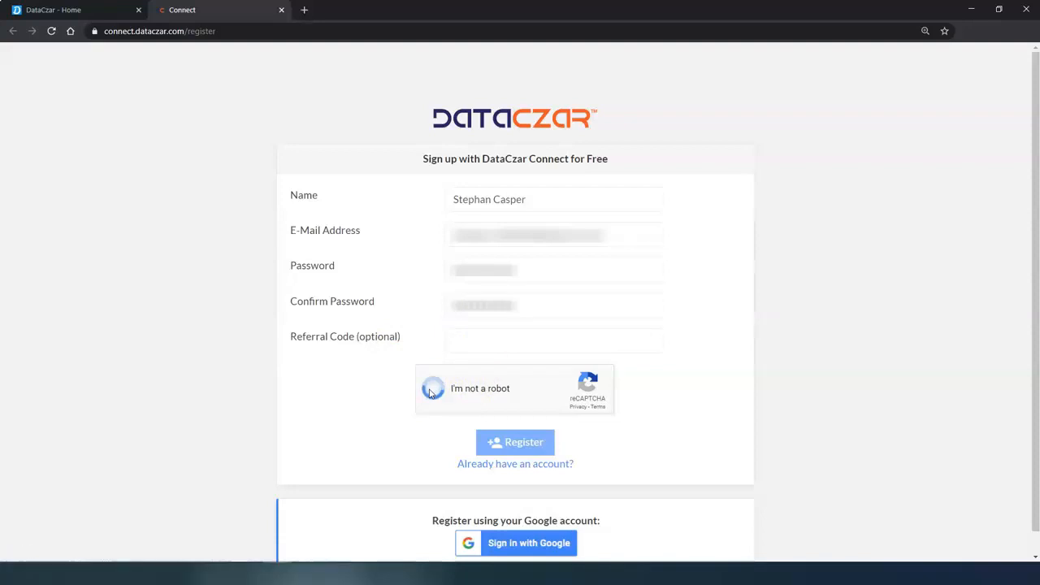
pyautogui.click(500, 444)
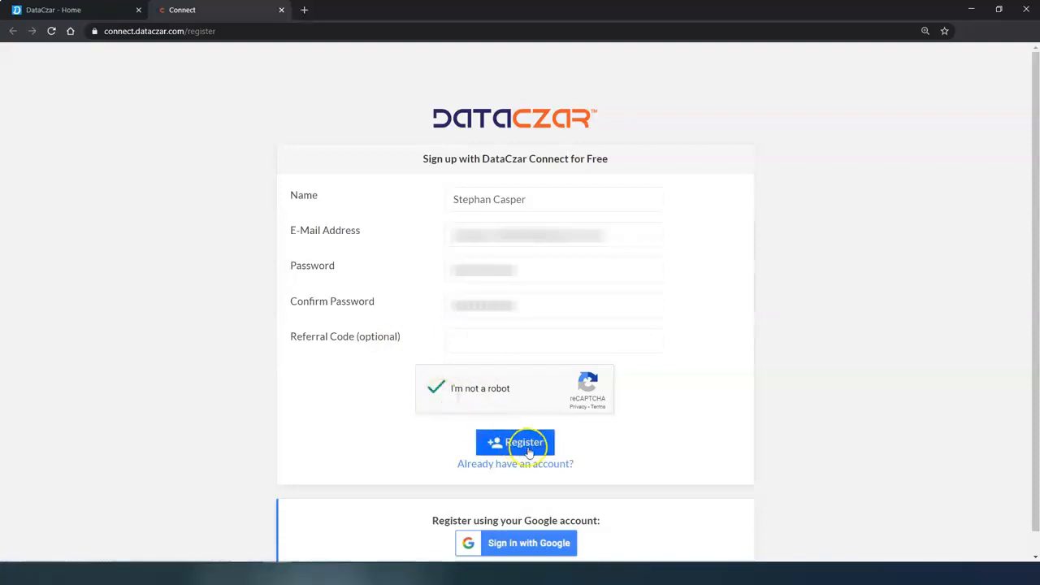
pyautogui.click(532, 445)
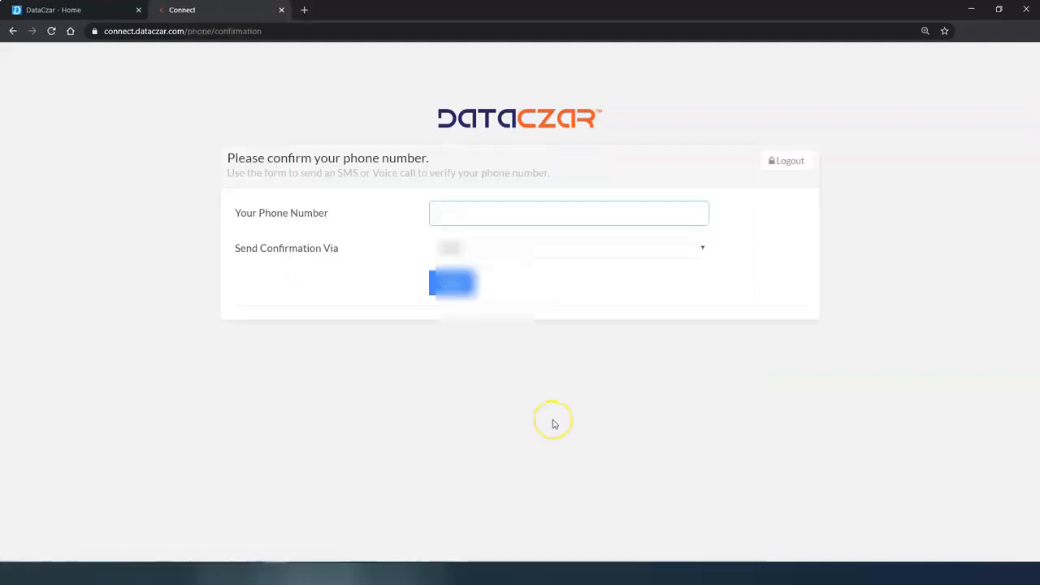
# Enter the phone number, get a texted code and confirm it
pyautogui.write('7606')
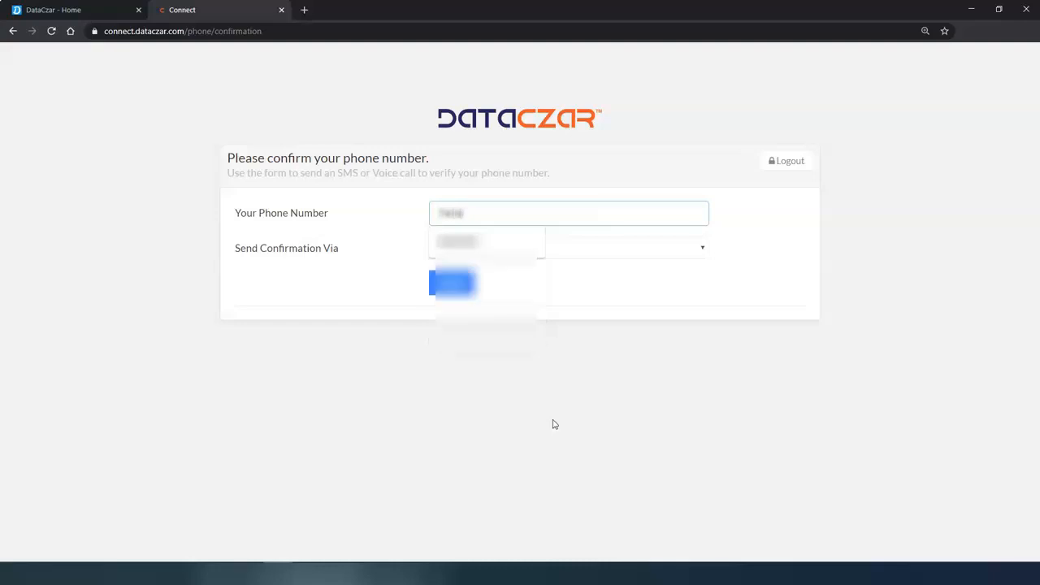
pyautogui.write('5')
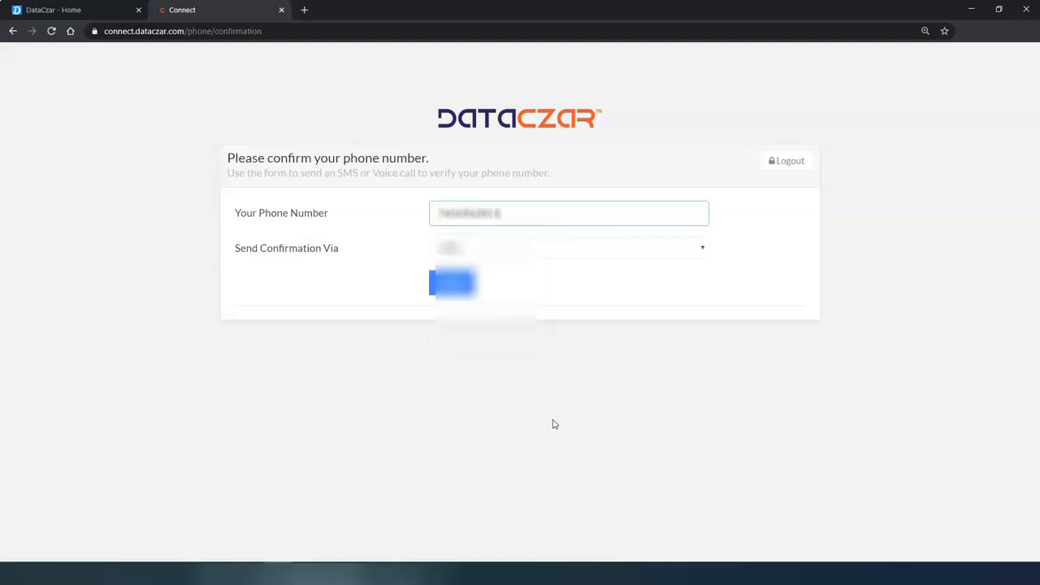
pyautogui.click(448, 283)
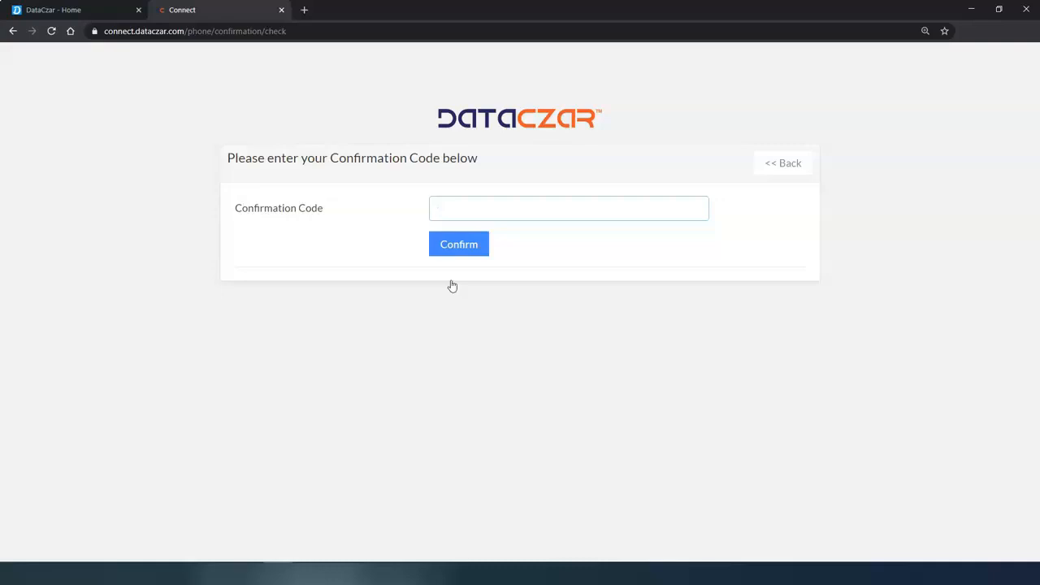
pyautogui.click(458, 246)
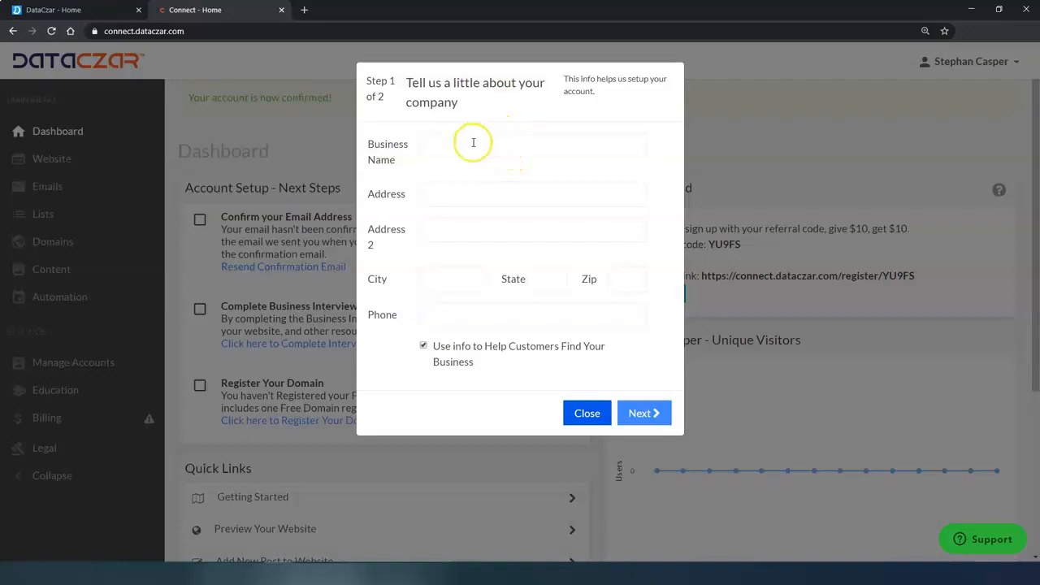
# Enter the business name Example Business and autofill the saved 123 street address
pyautogui.click(471, 144)
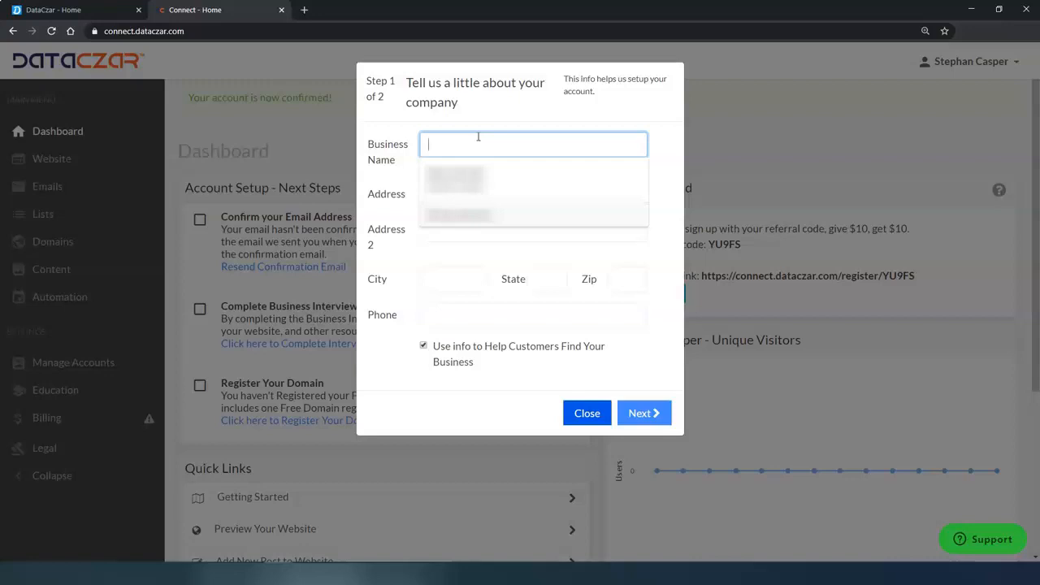
pyautogui.write('E')
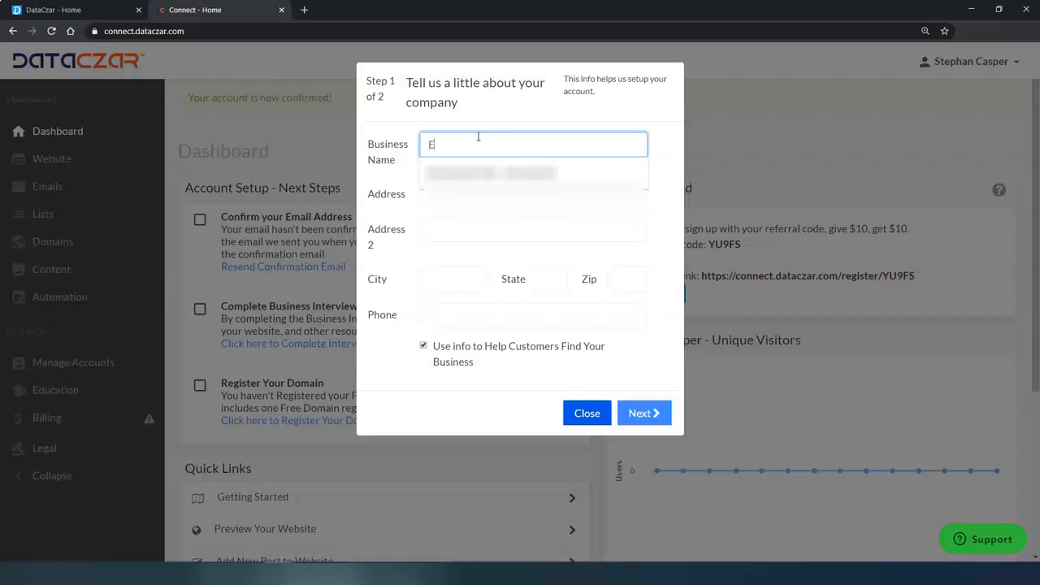
pyautogui.write('xample Business')
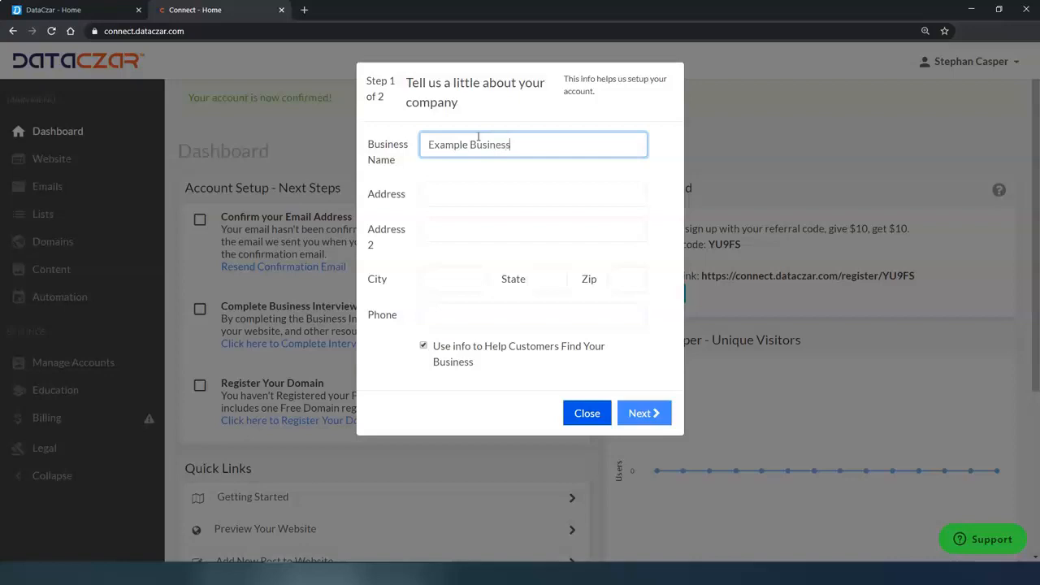
pyautogui.click(476, 194)
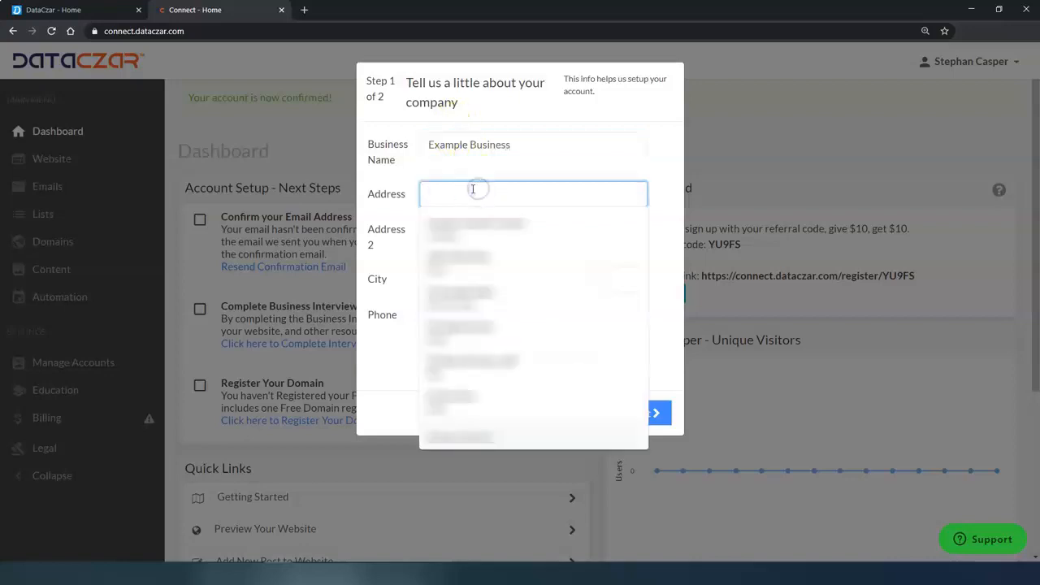
pyautogui.write('123')
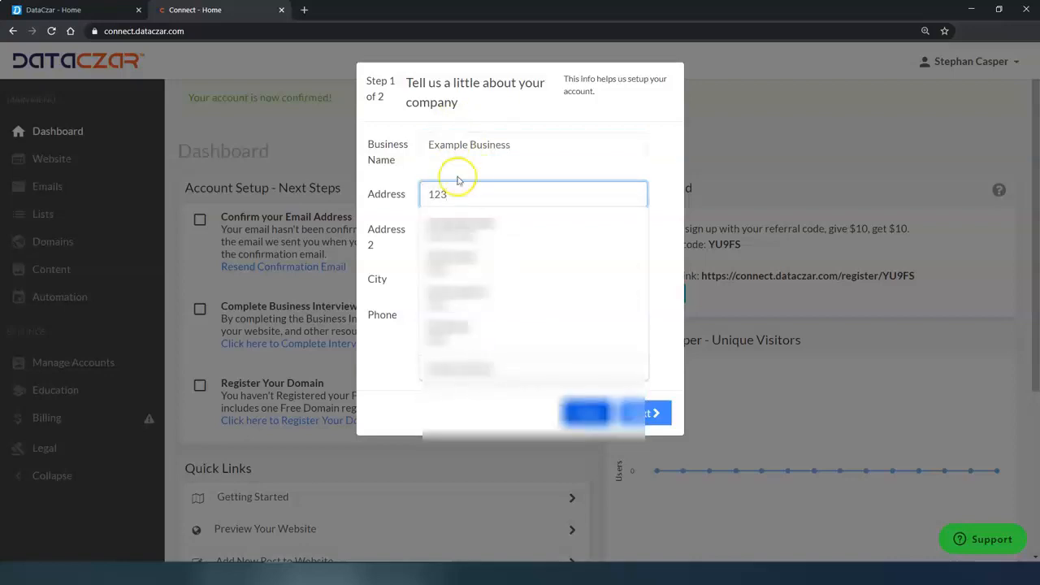
pyautogui.click(467, 222)
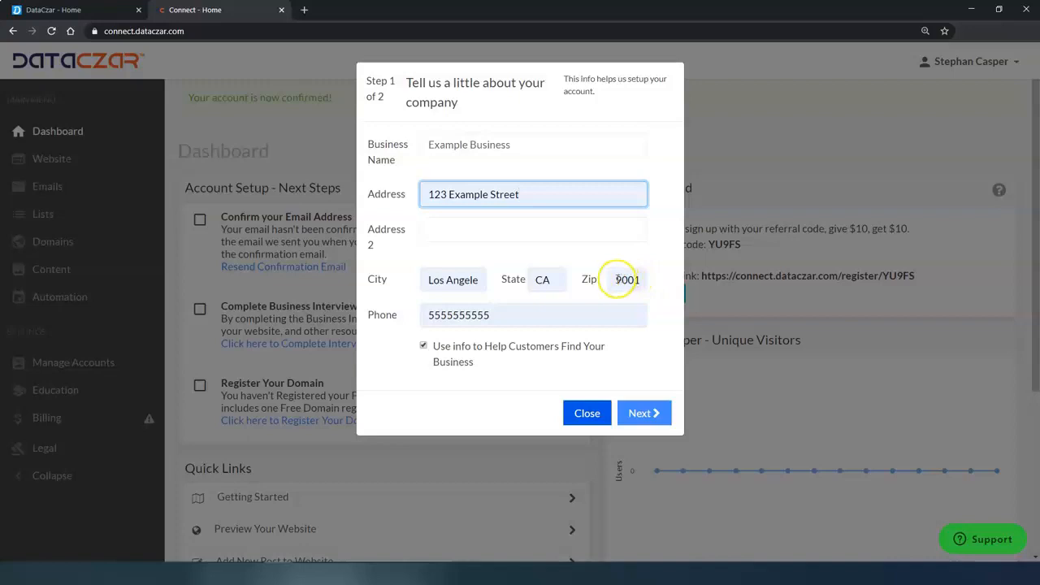
# Change the Zip to 9999, enable 'Use info to Help Customers Find Your Business', and continue
pyautogui.doubleClick(624, 280)
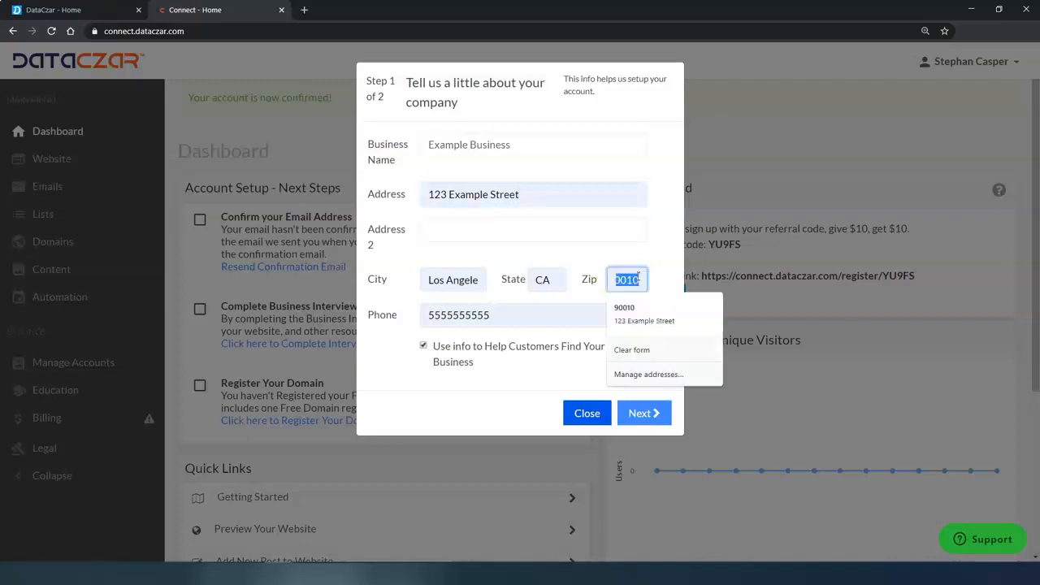
pyautogui.press('BackSpace')
pyautogui.write('9999')
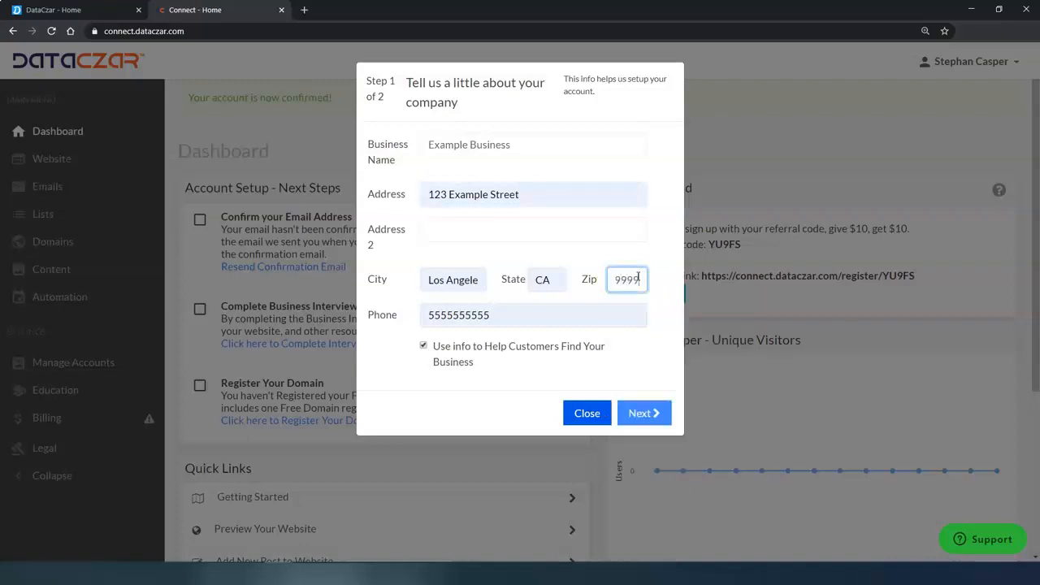
pyautogui.click(520, 315)
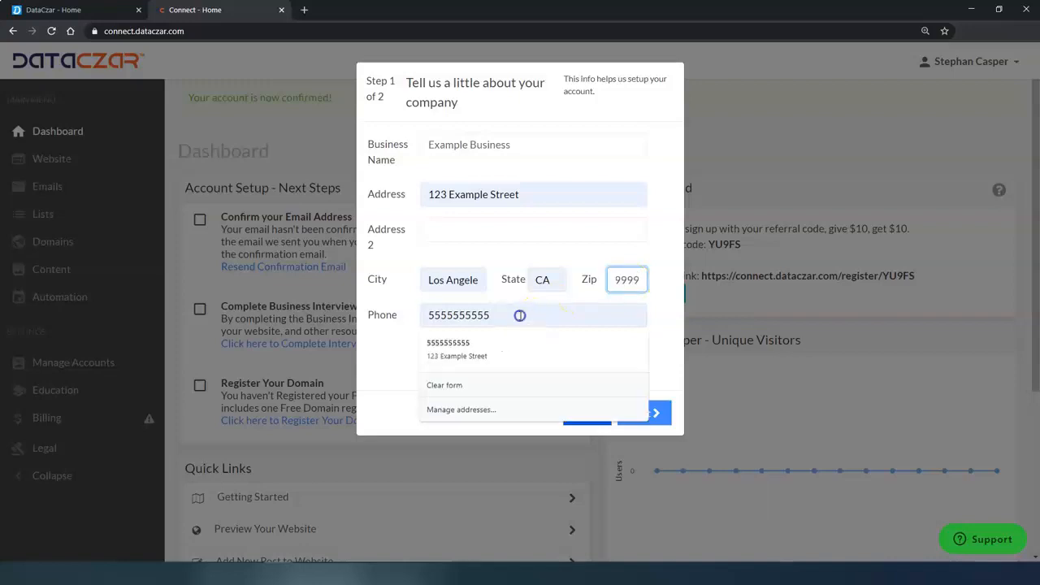
pyautogui.click(540, 228)
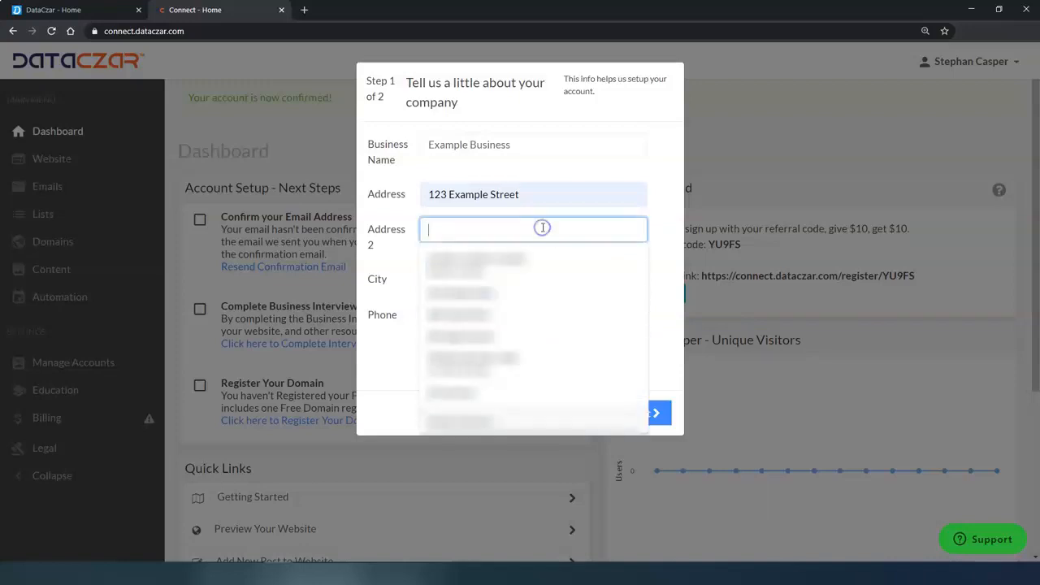
pyautogui.click(590, 143)
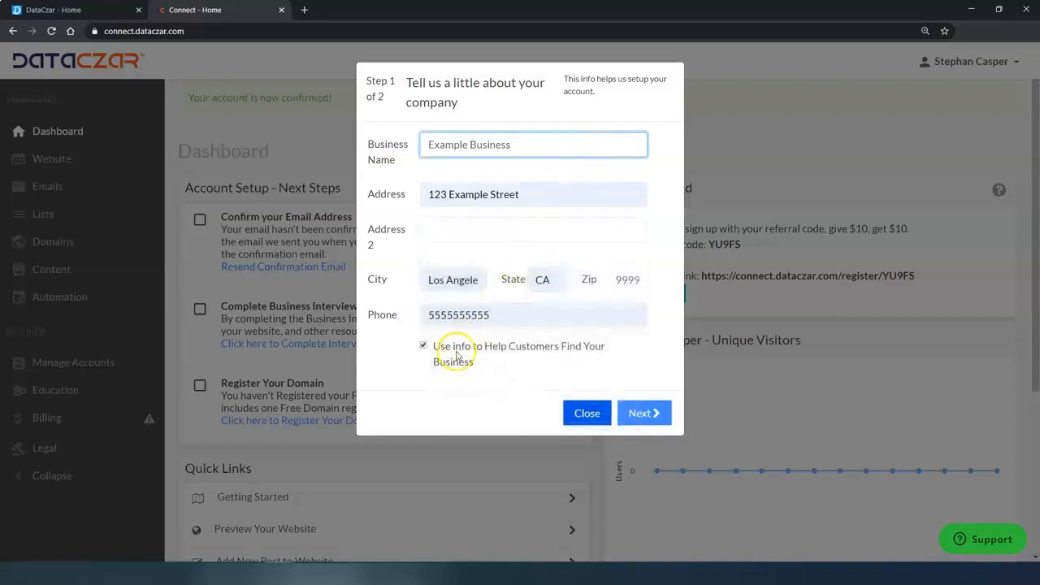
pyautogui.click(423, 347)
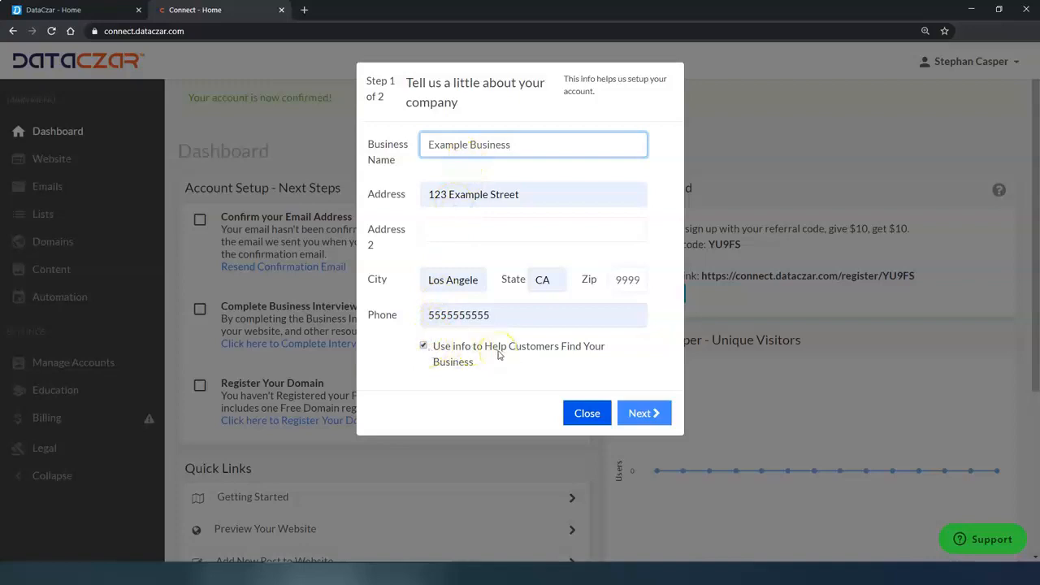
pyautogui.click(641, 414)
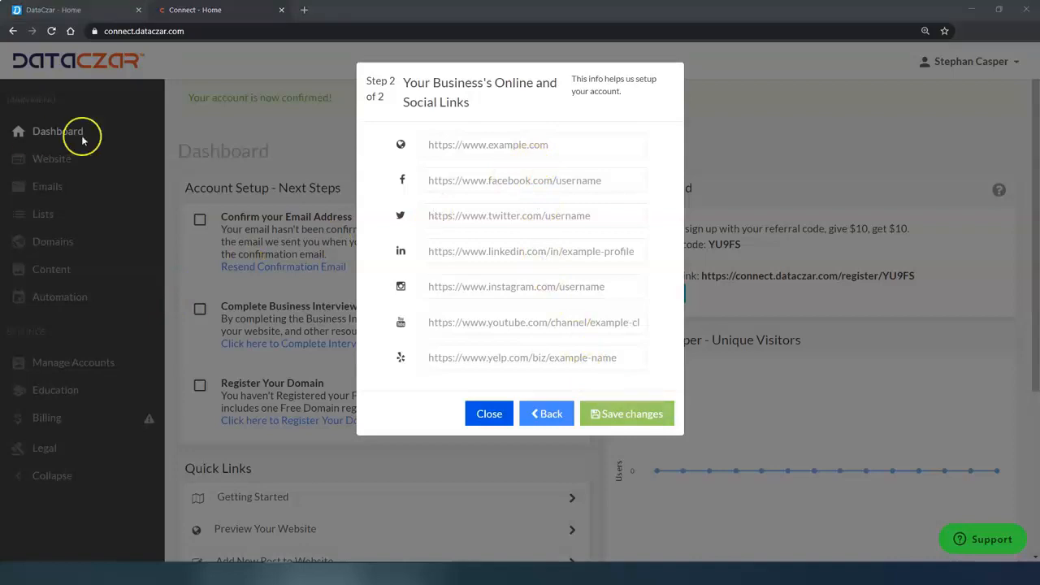
# Autofill the Facebook and Instagram page links and save the changes
pyautogui.click(444, 181)
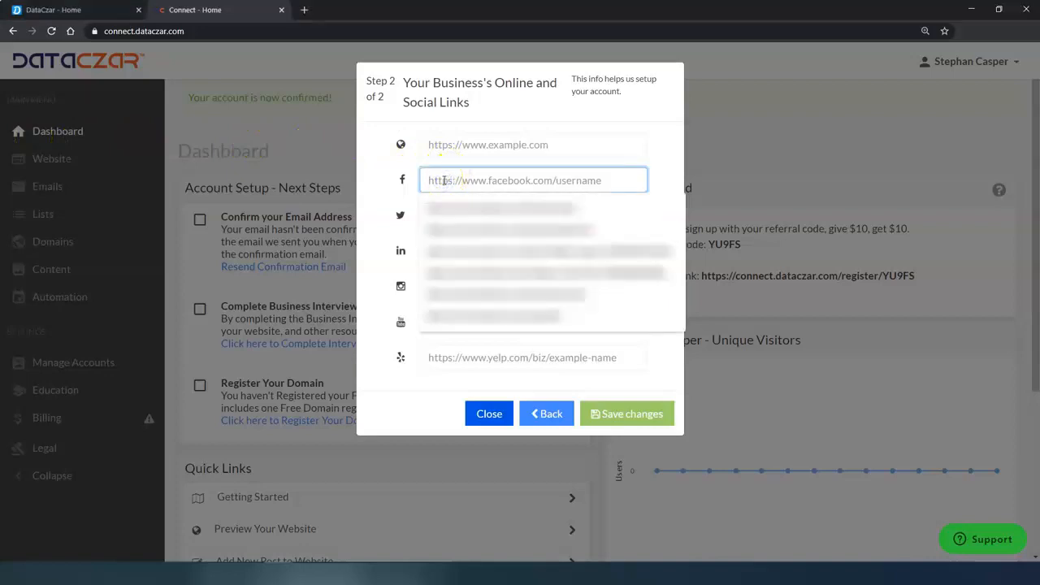
pyautogui.press('Down')
pyautogui.press('Return')
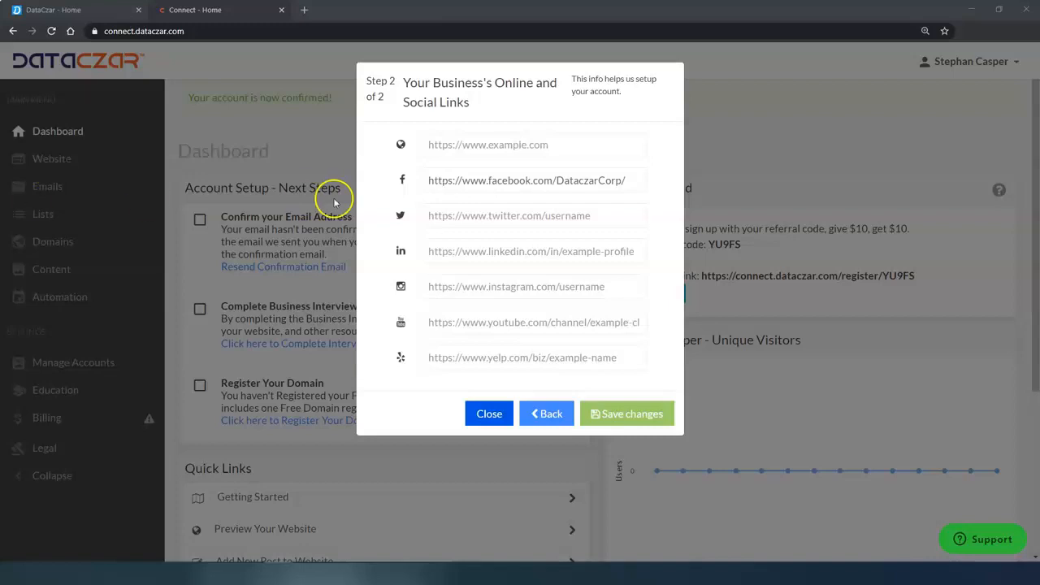
pyautogui.click(444, 286)
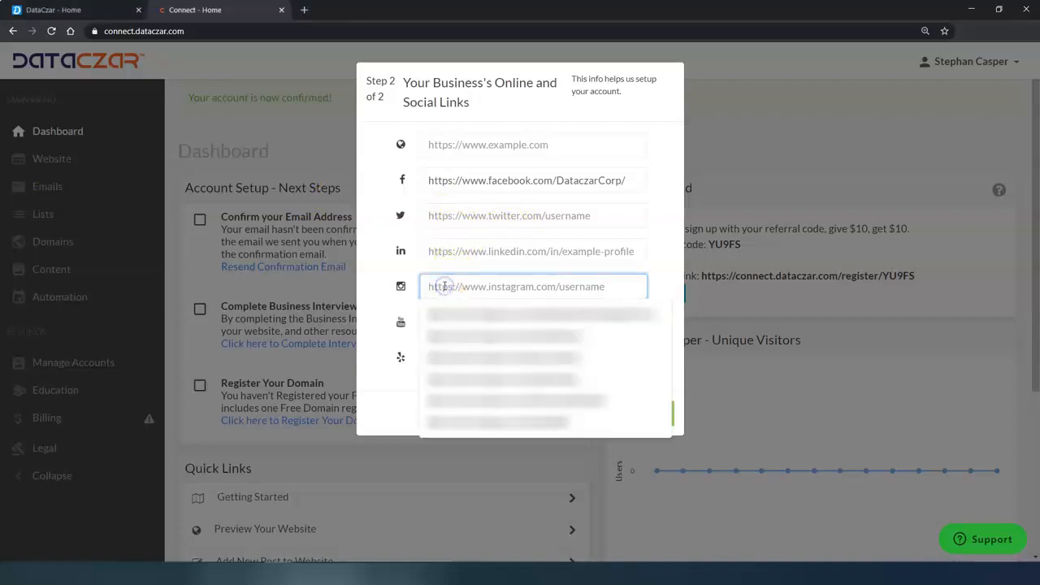
pyautogui.write('https://www.instagram.com/dataczarcorp/')
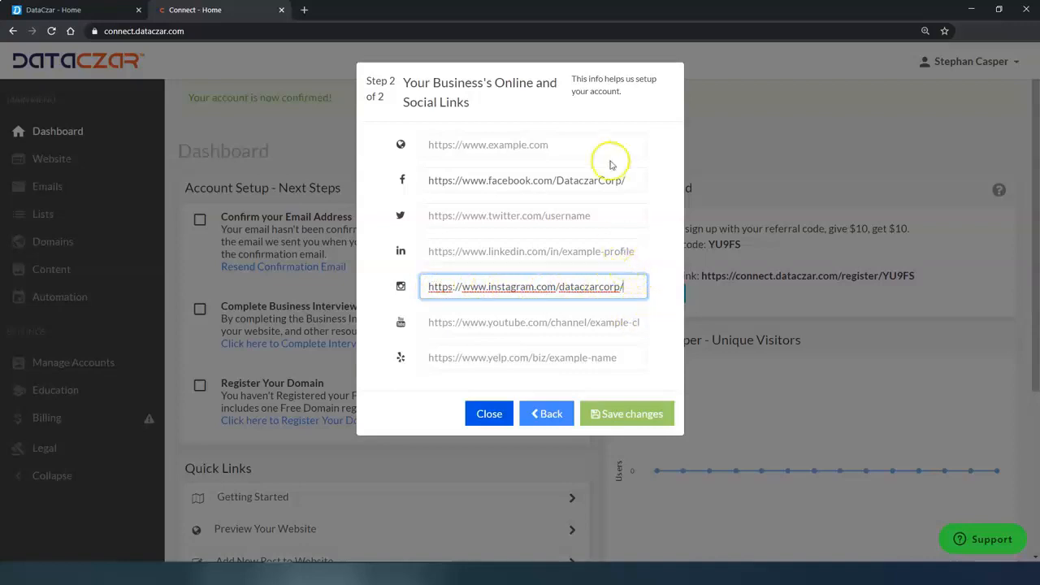
pyautogui.click(624, 416)
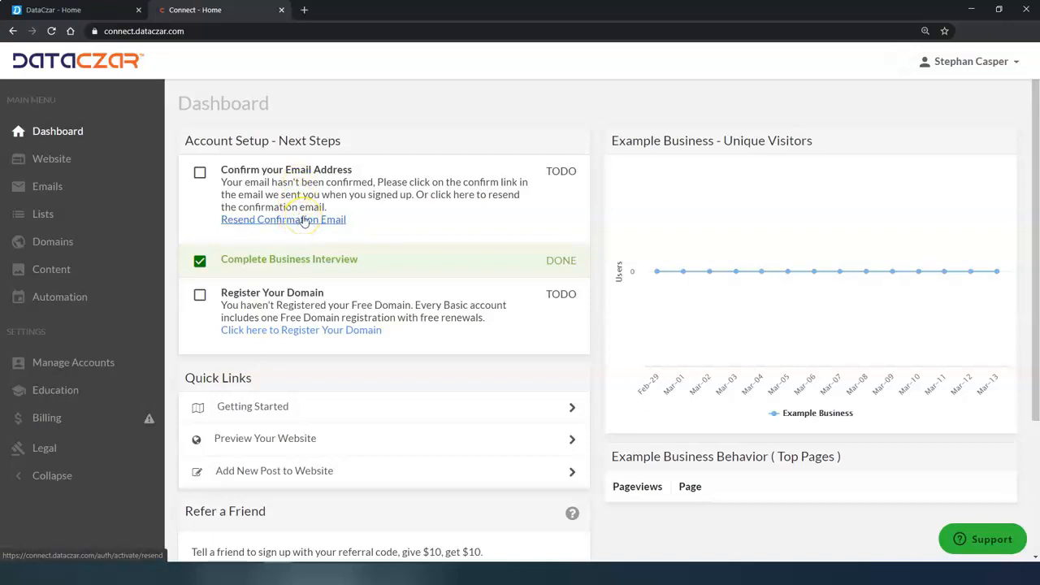
# Go to the free domain registration page and enter 'aaaoutdoors' as the search keyword
pyautogui.click(285, 330)
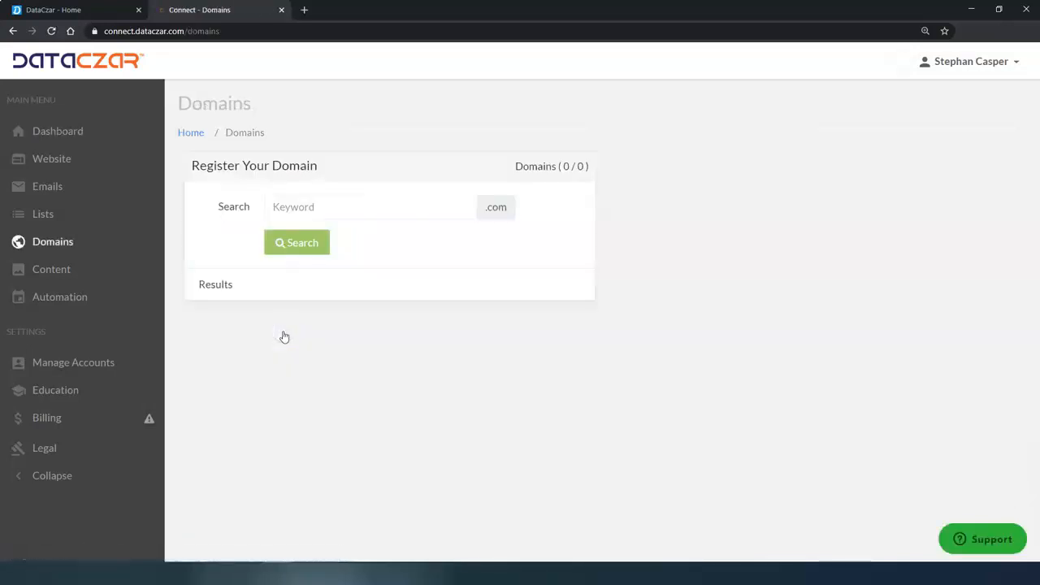
pyautogui.click(323, 205)
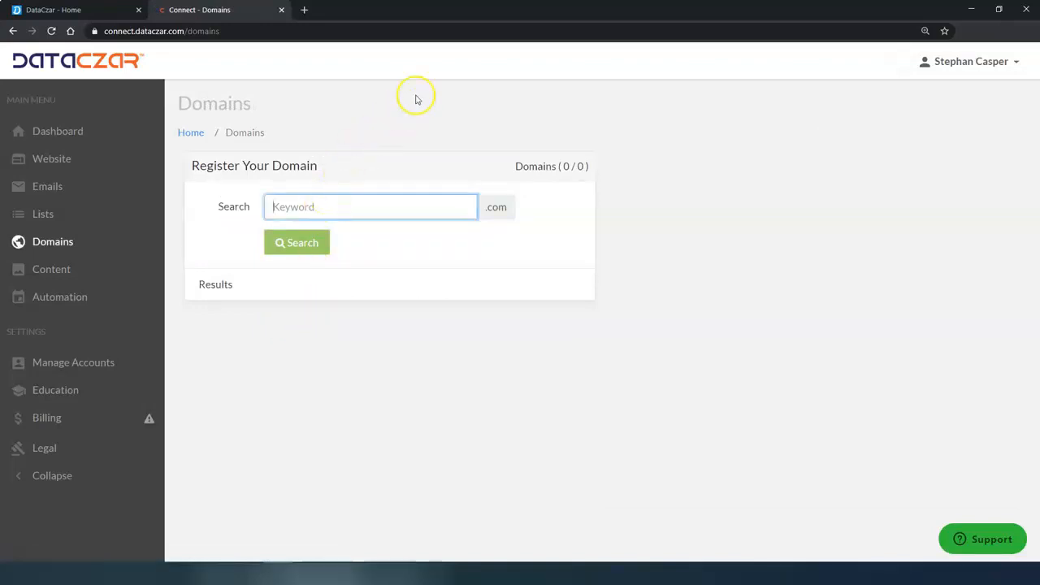
pyautogui.write('aaaoutdoorscenes')
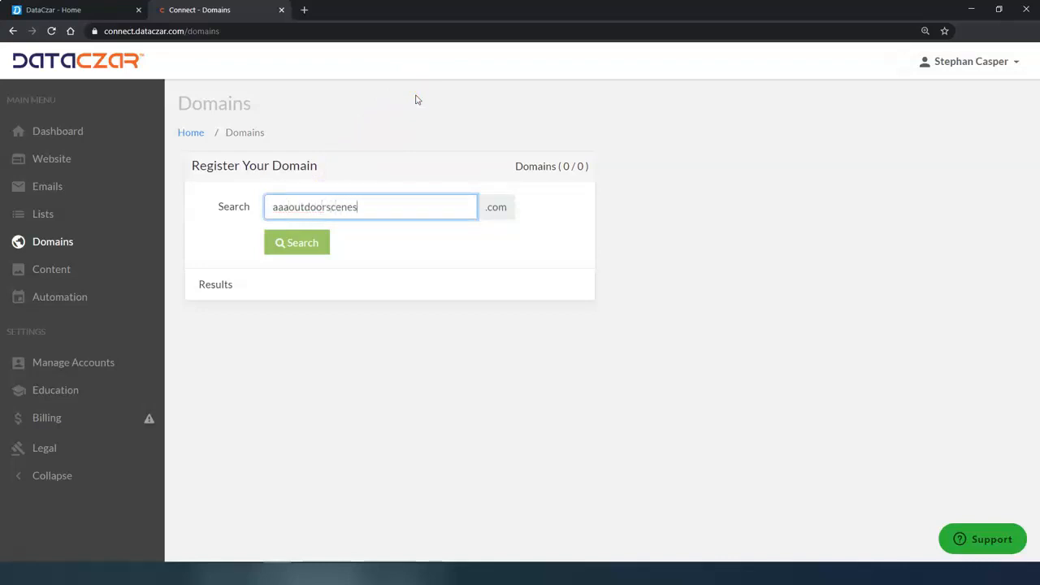
# Search the keyword and choose aaaoutdoorscenes.com to register
pyautogui.click(280, 252)
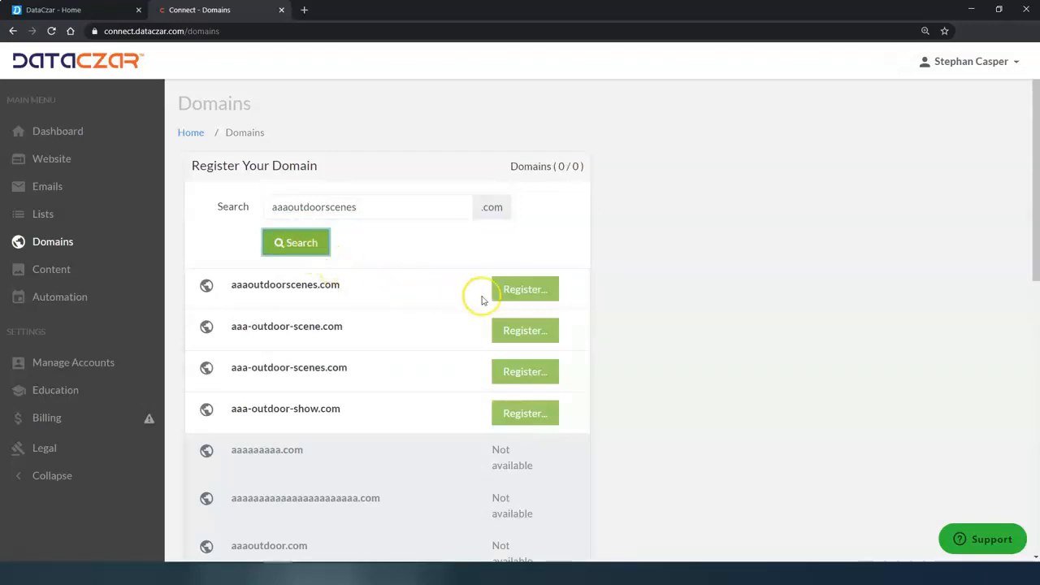
pyautogui.click(524, 291)
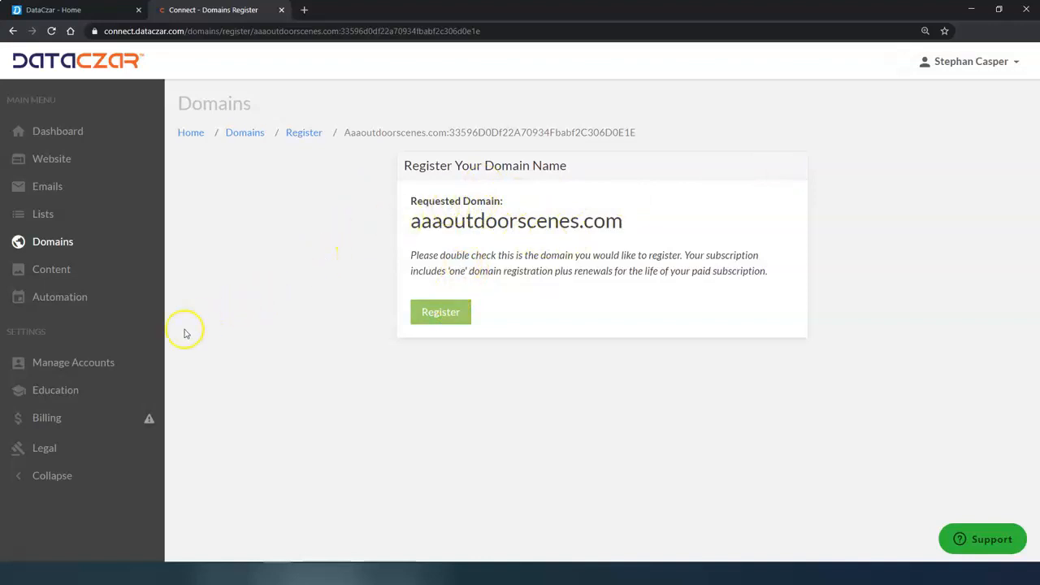
# Add a credit card with its number, expiry, CVC and ZIP on the Billing page
pyautogui.click(53, 419)
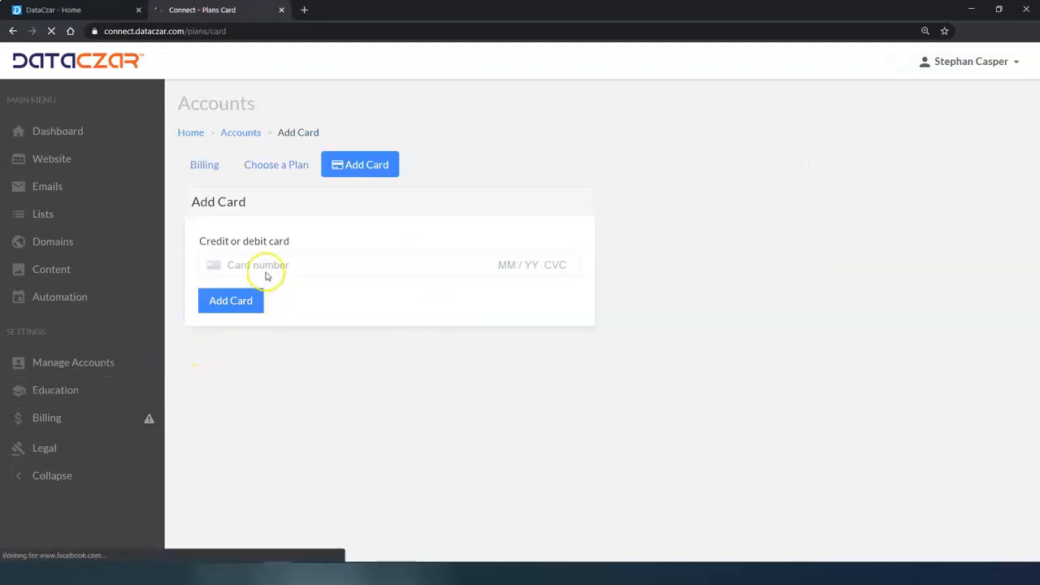
pyautogui.click(267, 263)
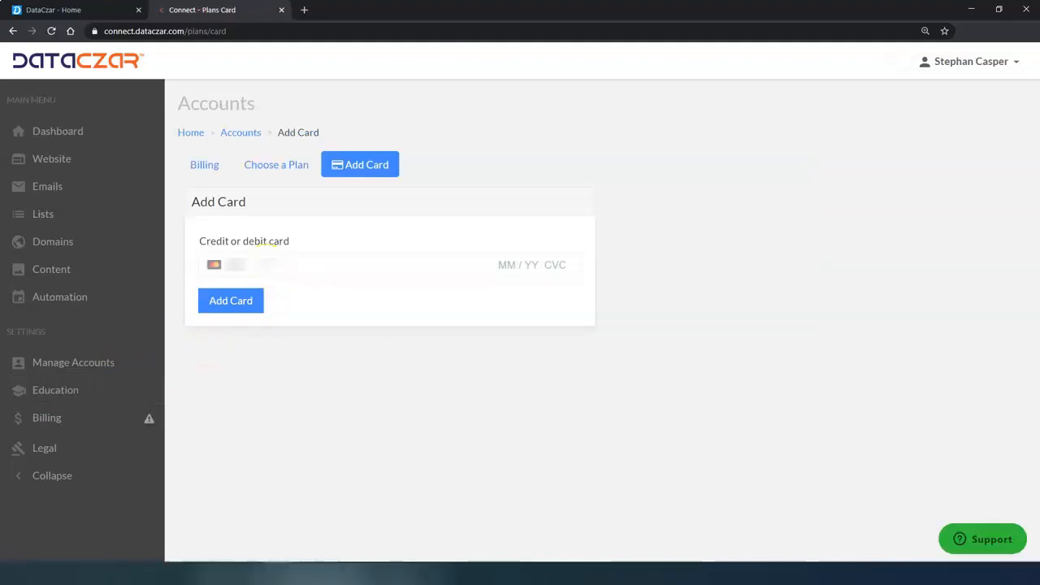
pyautogui.write('*')
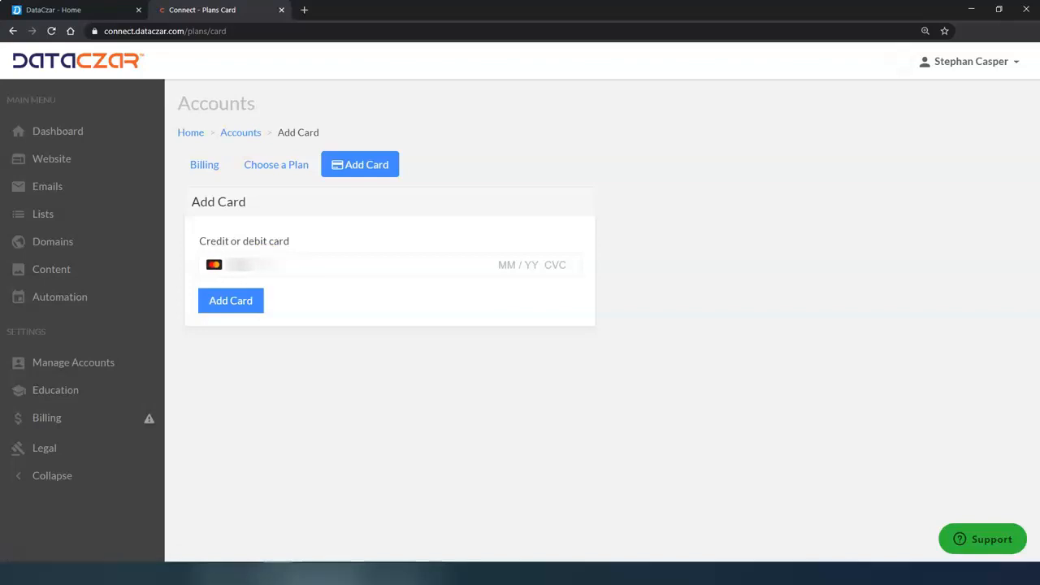
pyautogui.write('**')
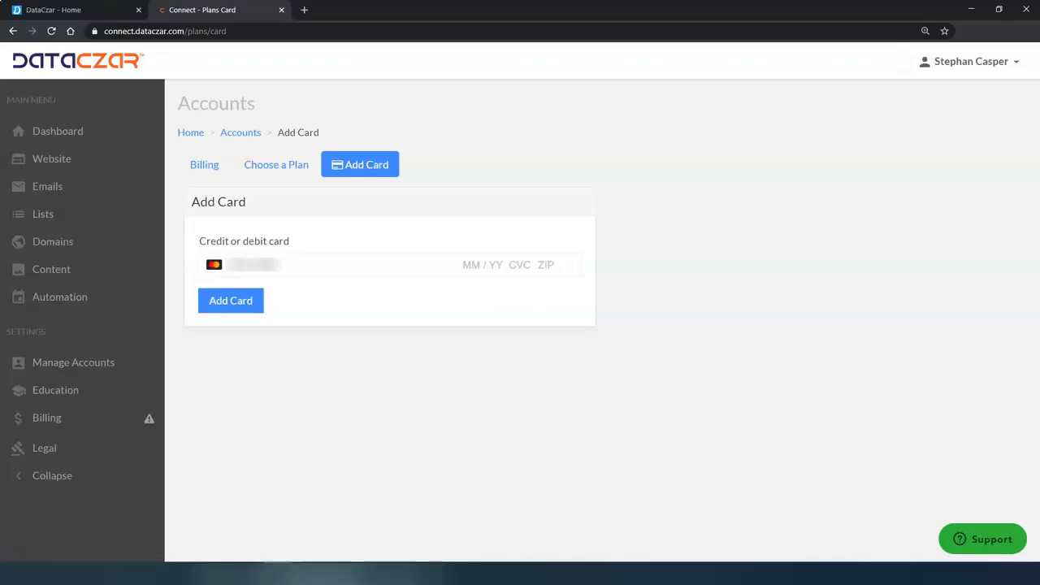
pyautogui.write('*')
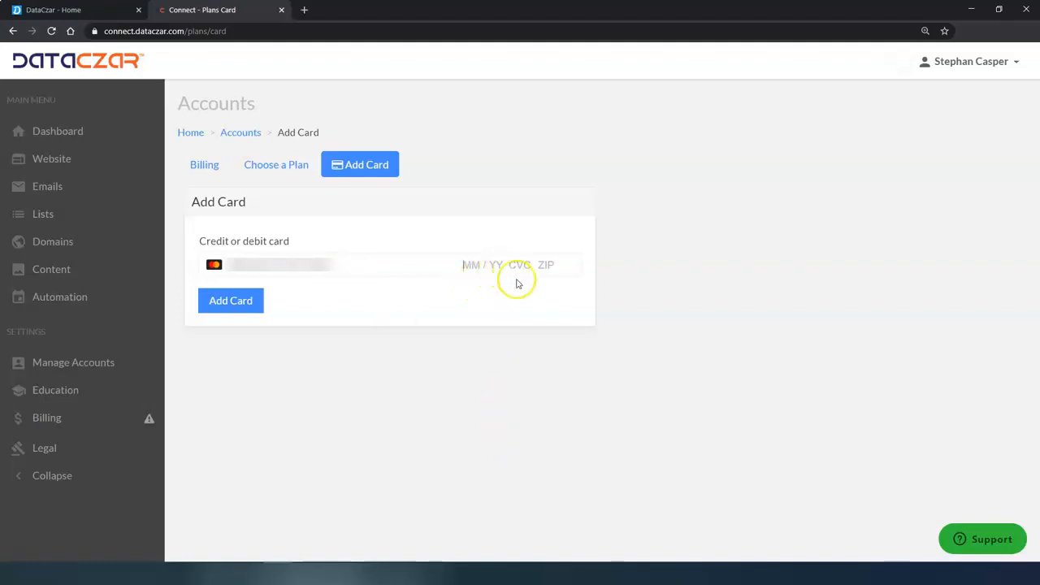
pyautogui.write('**')
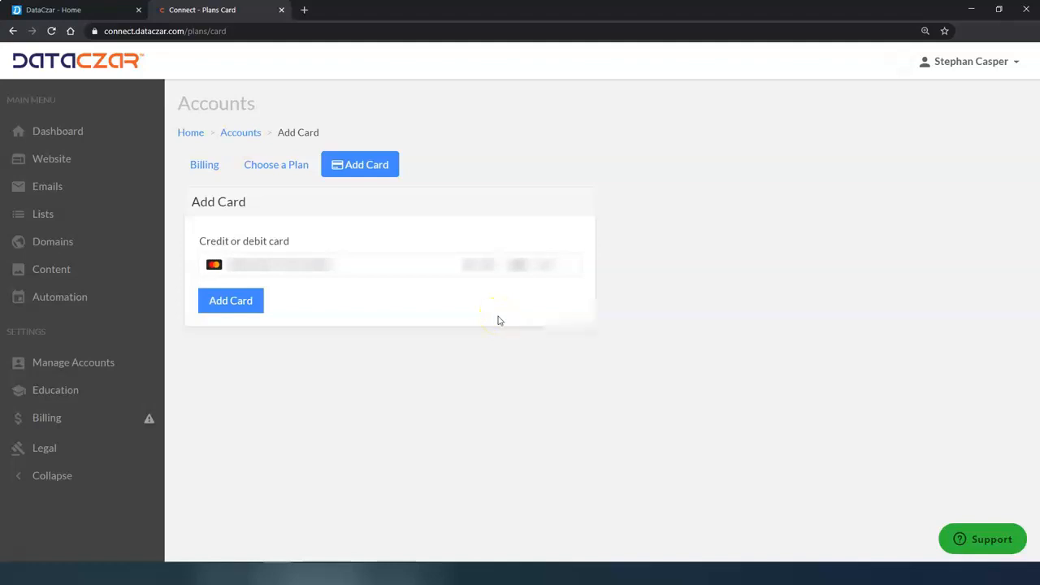
pyautogui.write('*****')
pyautogui.click(253, 300)
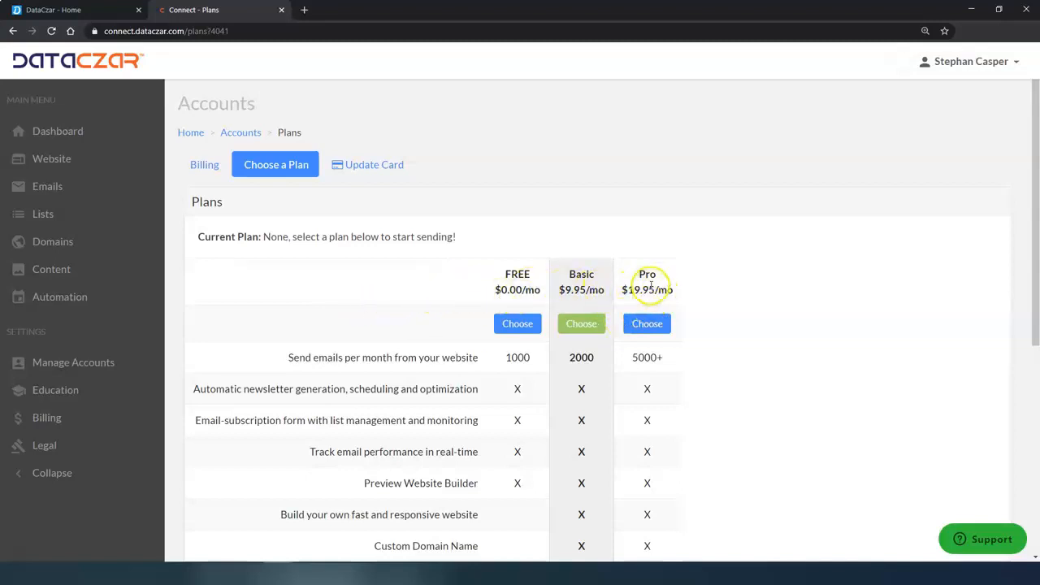
# Compare the plan limits, such as Basic's 2000 emails, and subscribe to Basic at $9.95/mo
pyautogui.scroll(-1, 696, 390)
pyautogui.scroll(1, 696, 391)
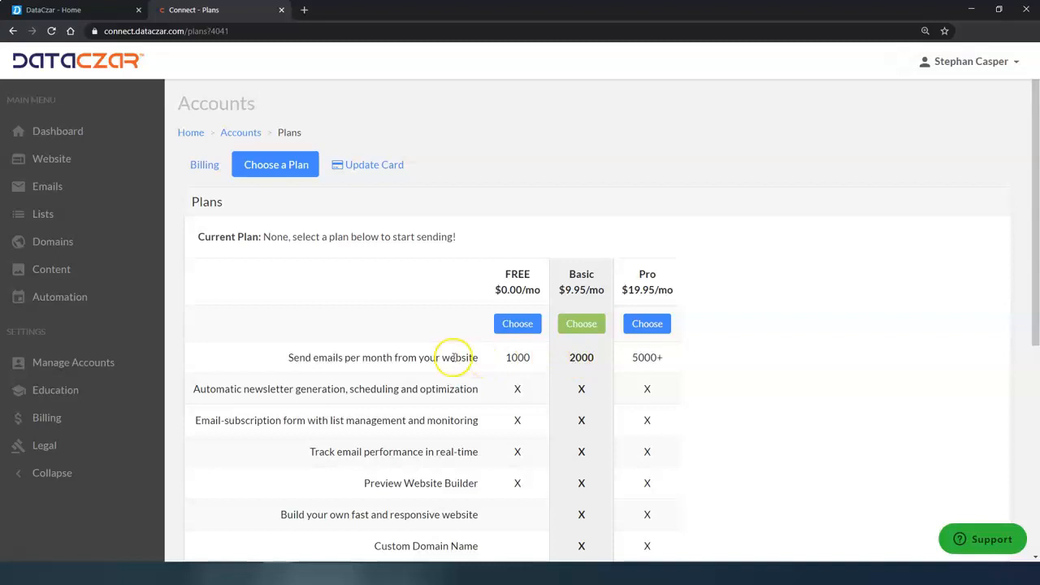
pyautogui.moveTo(572, 357); pyautogui.dragTo(595, 362)
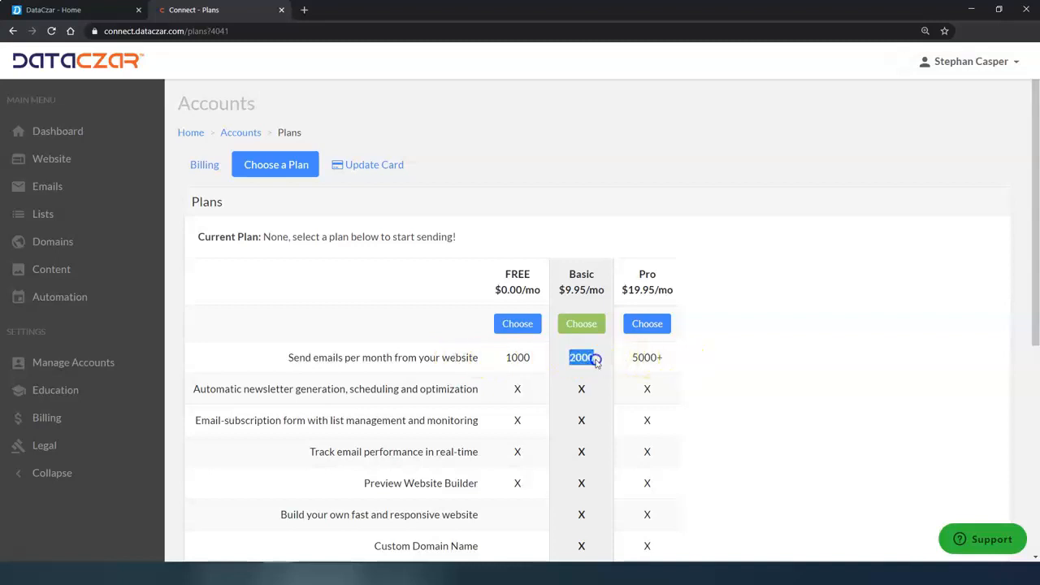
pyautogui.click(644, 360)
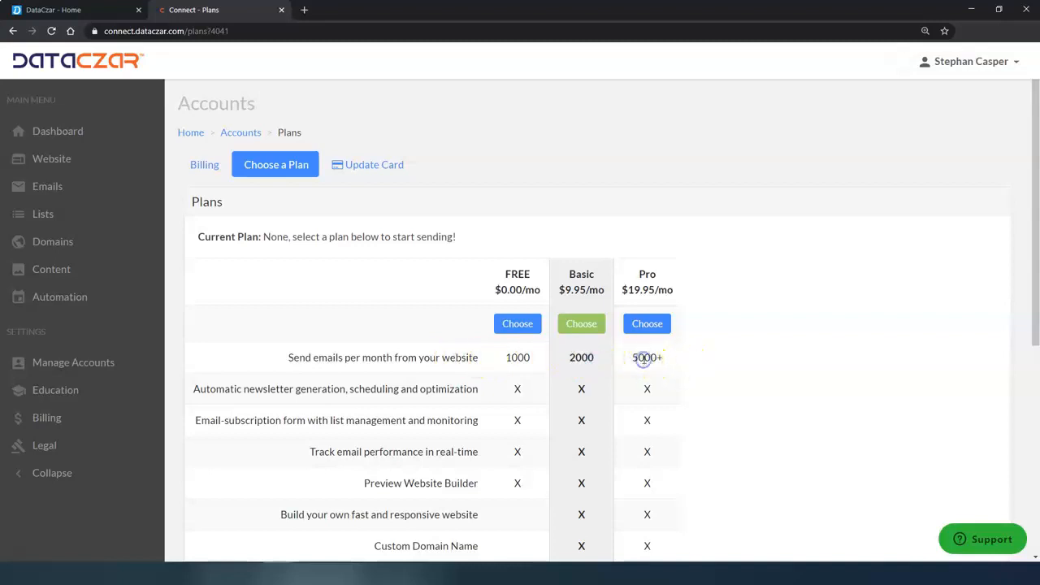
pyautogui.scroll(-2, 622, 382)
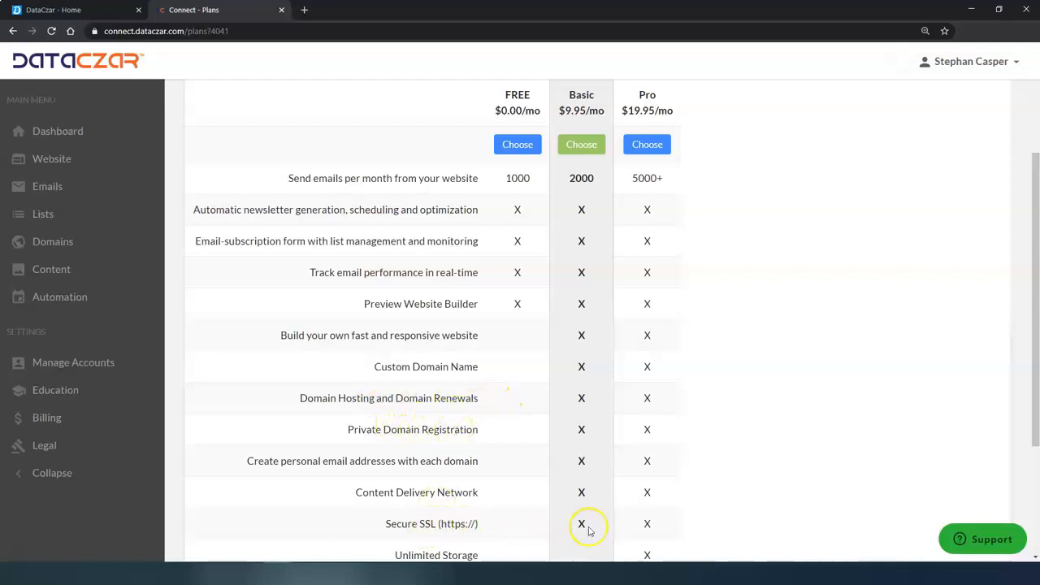
pyautogui.scroll(3, 582, 456)
pyautogui.click(581, 325)
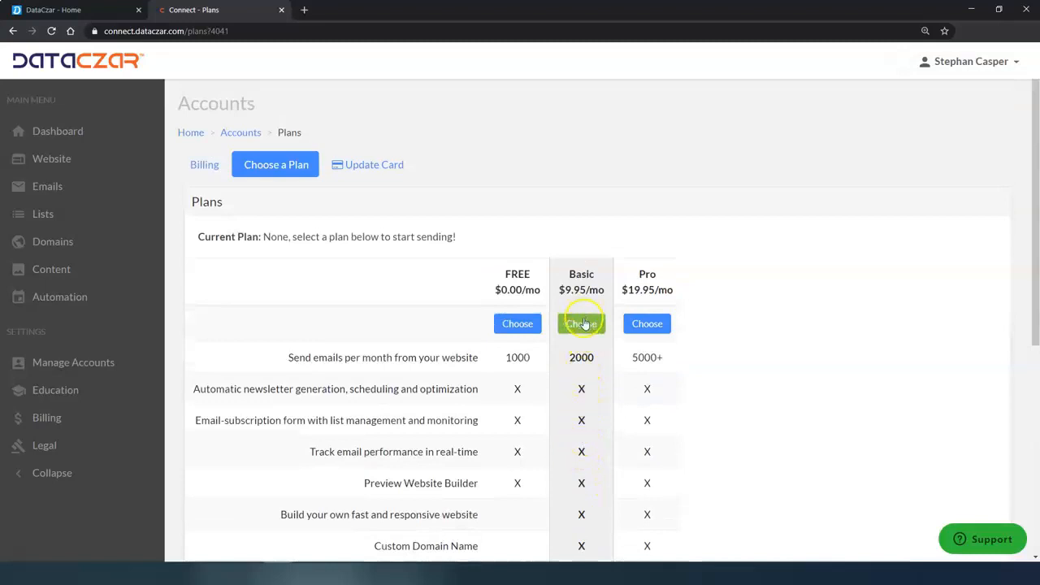
pyautogui.click(582, 323)
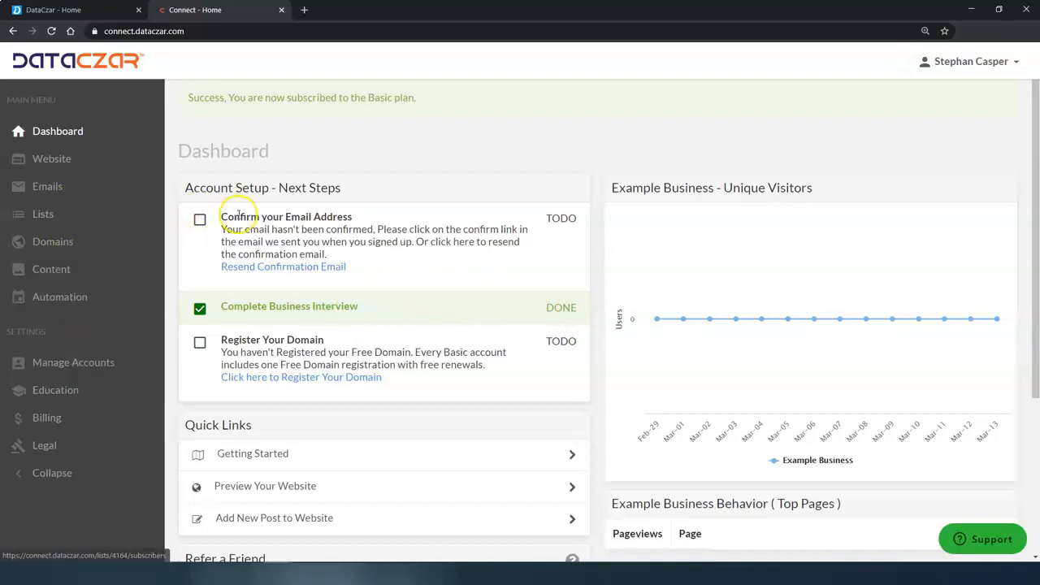
# Open the Website page and highlight Example Business's unset domain name line
pyautogui.click(81, 162)
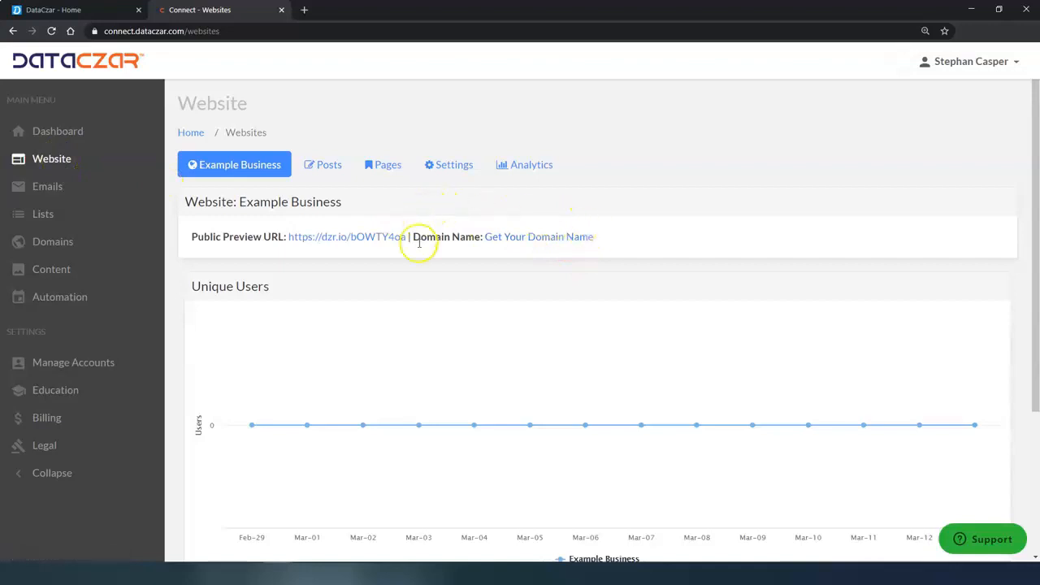
pyautogui.moveTo(418, 235); pyautogui.dragTo(687, 237)
pyautogui.click(688, 237)
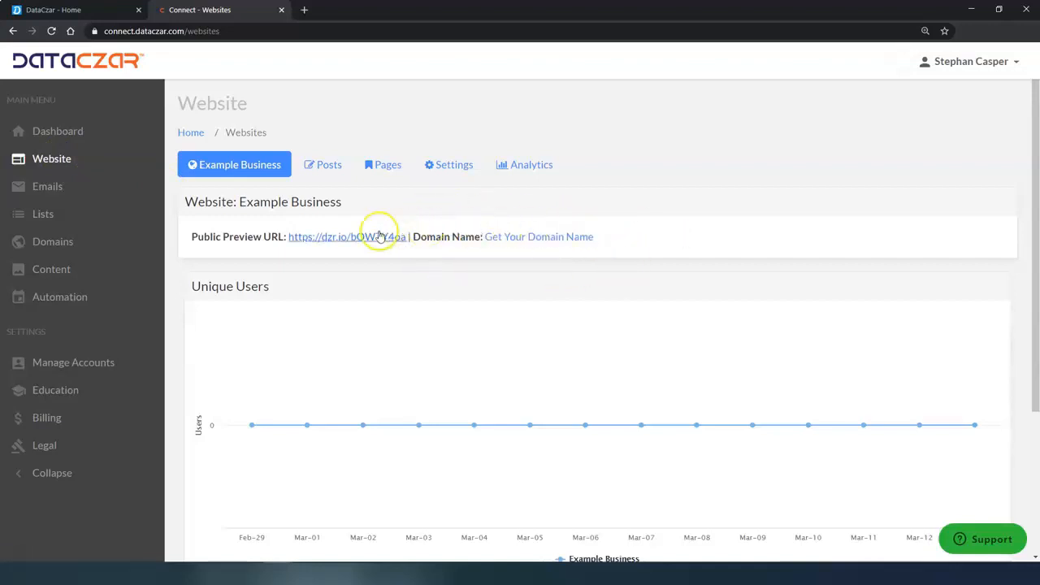
# Open the public preview site plus the business's Facebook and Instagram pages
pyautogui.click(337, 238)
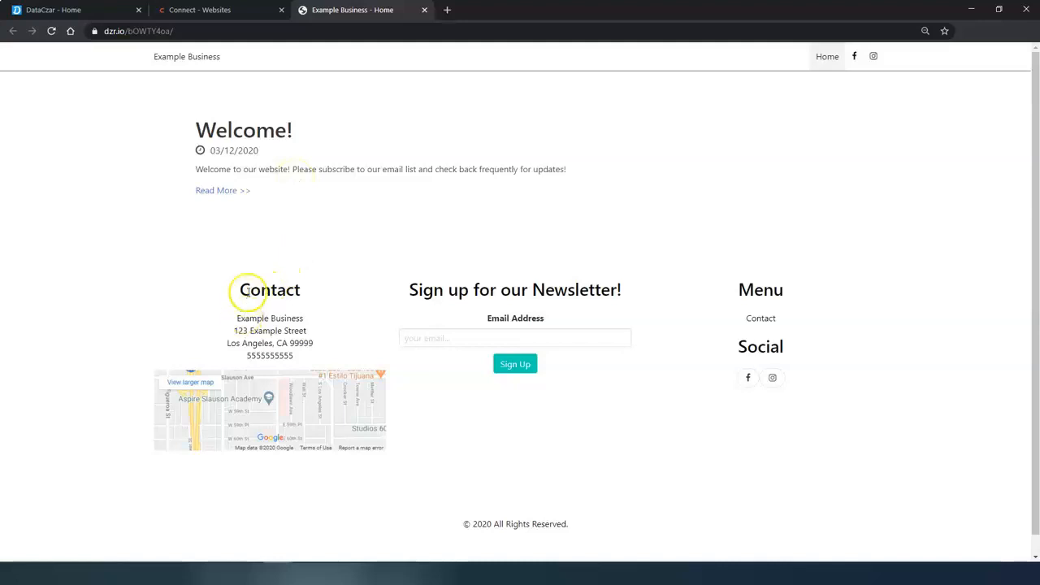
pyautogui.click(855, 57)
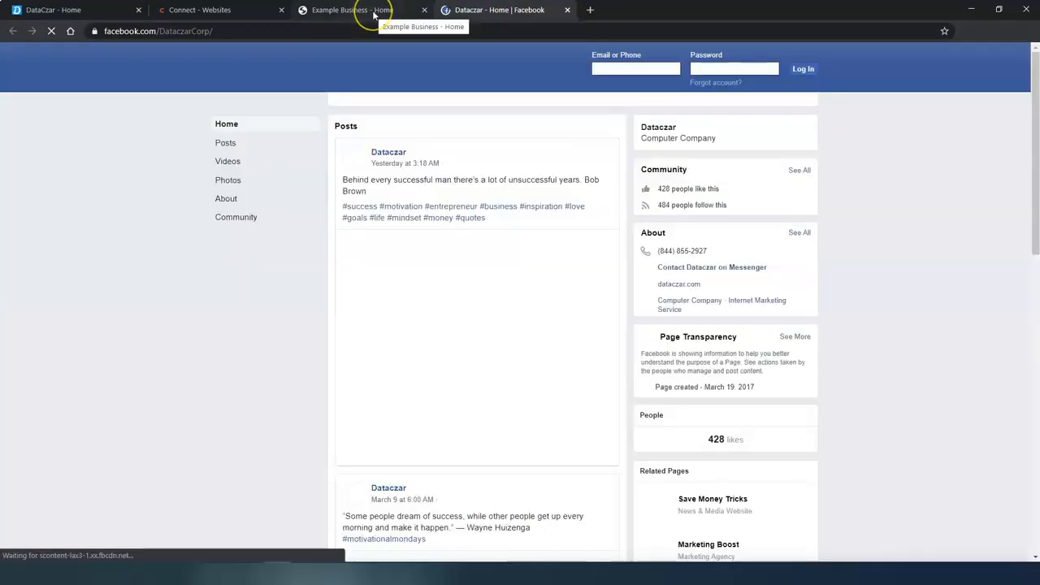
pyautogui.click(373, 15)
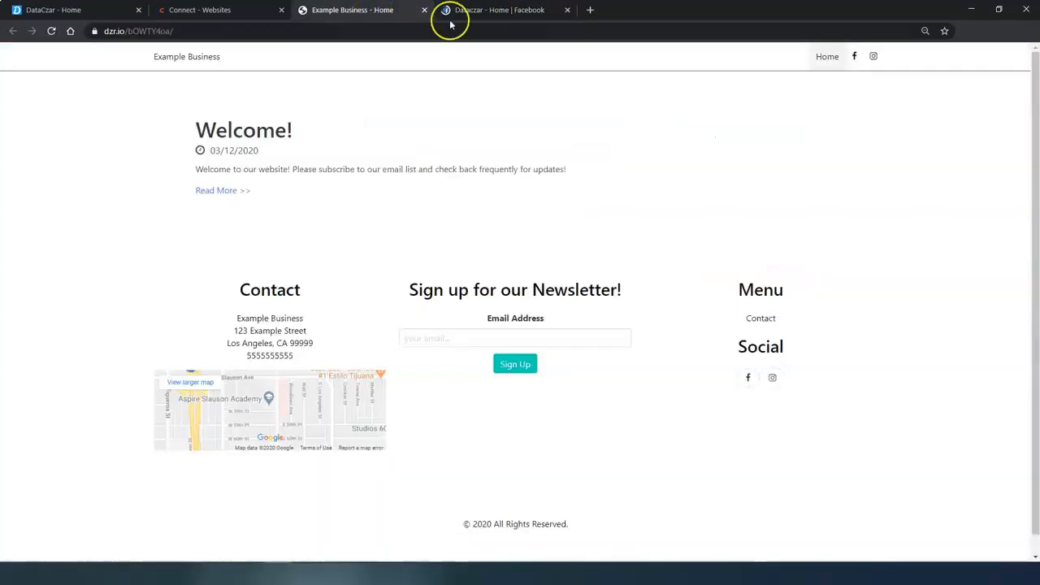
pyautogui.click(872, 60)
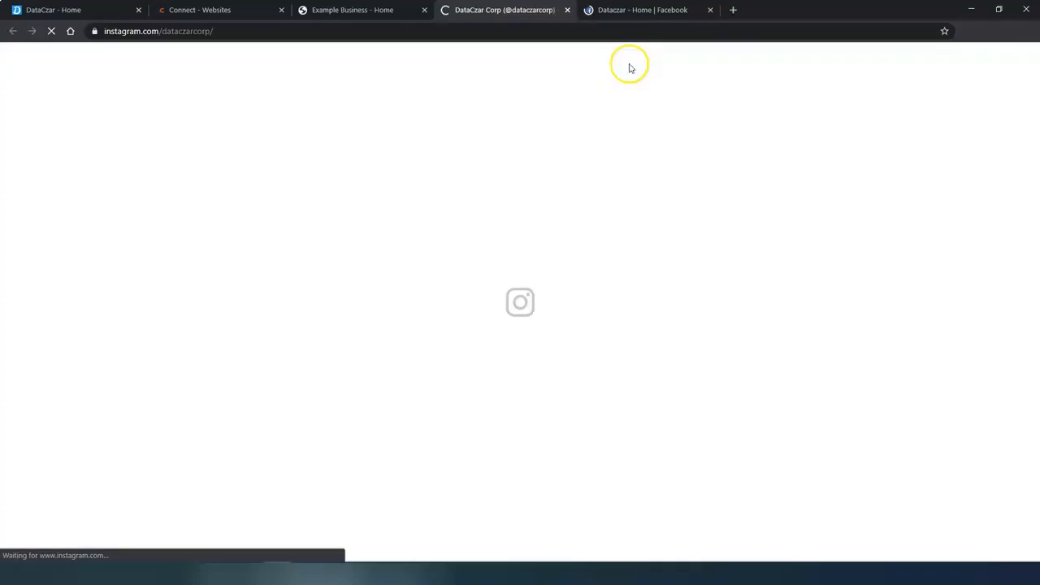
pyautogui.click(352, 10)
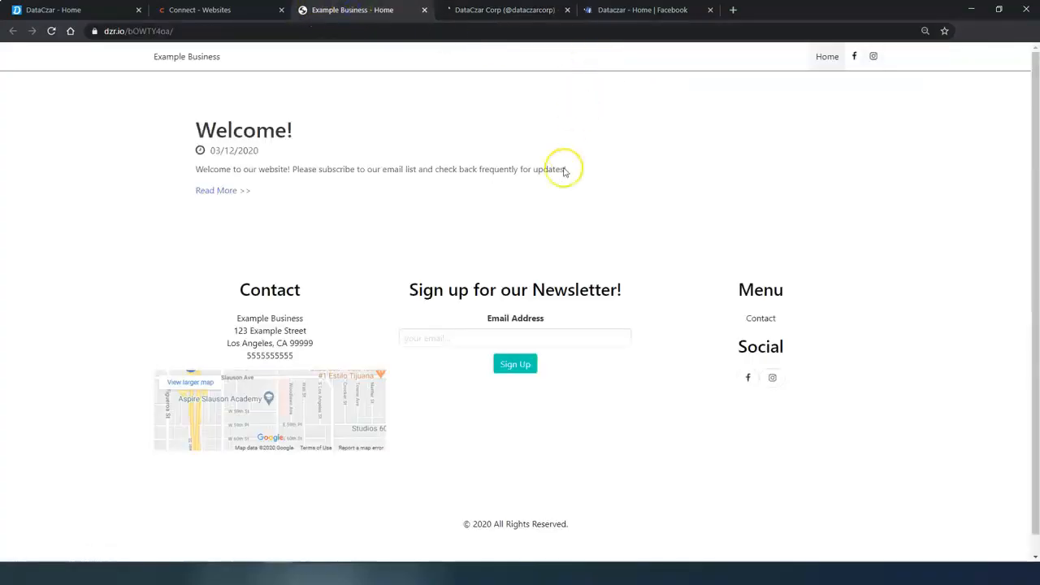
# Highlight the business contact details and address on the preview site
pyautogui.moveTo(235, 317); pyautogui.dragTo(318, 348)
pyautogui.click(378, 238)
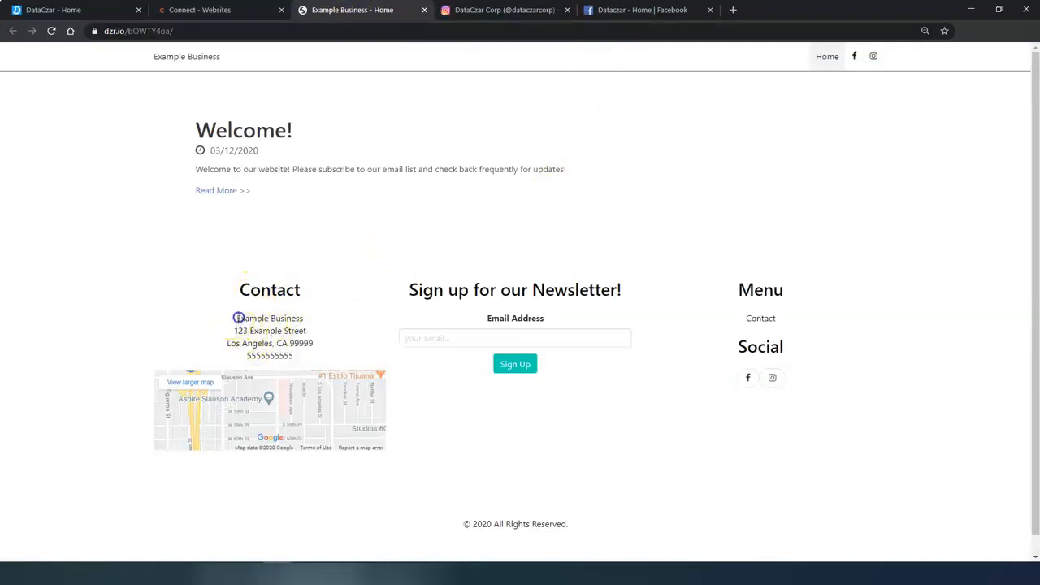
pyautogui.moveTo(238, 317); pyautogui.dragTo(322, 354)
pyautogui.click(361, 231)
# Review the current Example Business account's owner-status details on the Manage Accounts page
pyautogui.click(219, 11)
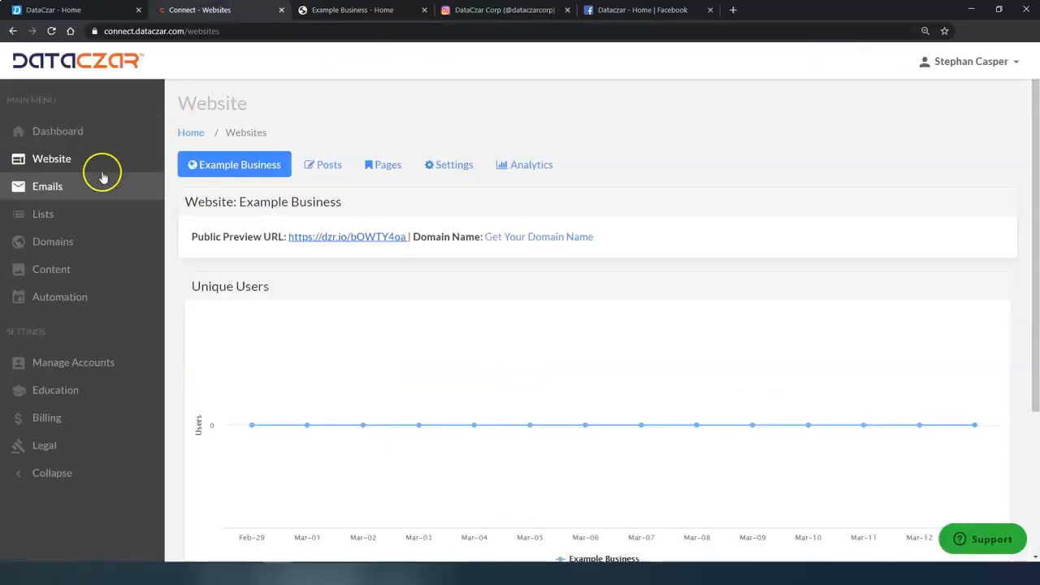
pyautogui.click(75, 364)
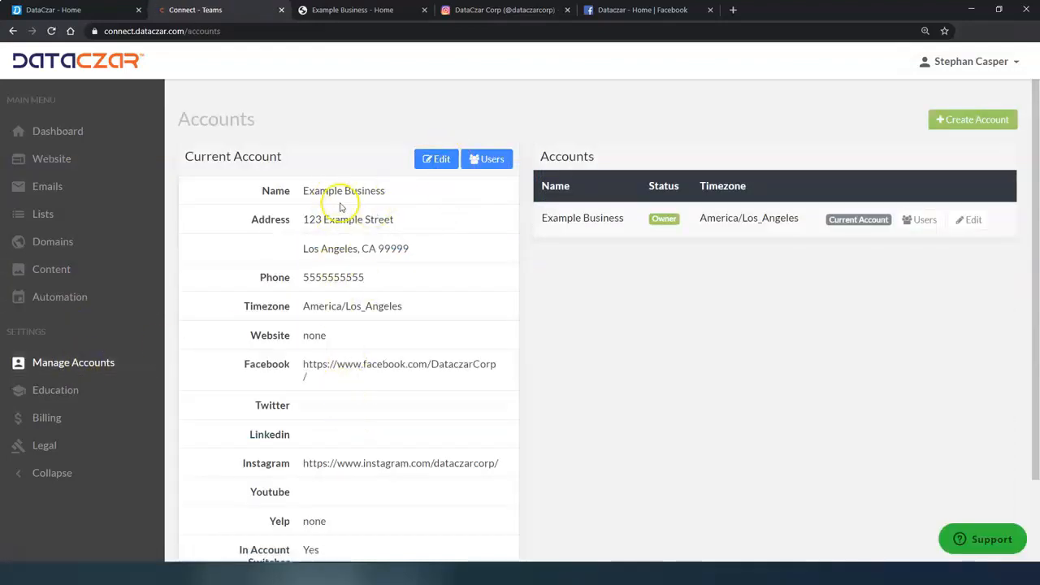
pyautogui.moveTo(307, 189); pyautogui.dragTo(395, 451)
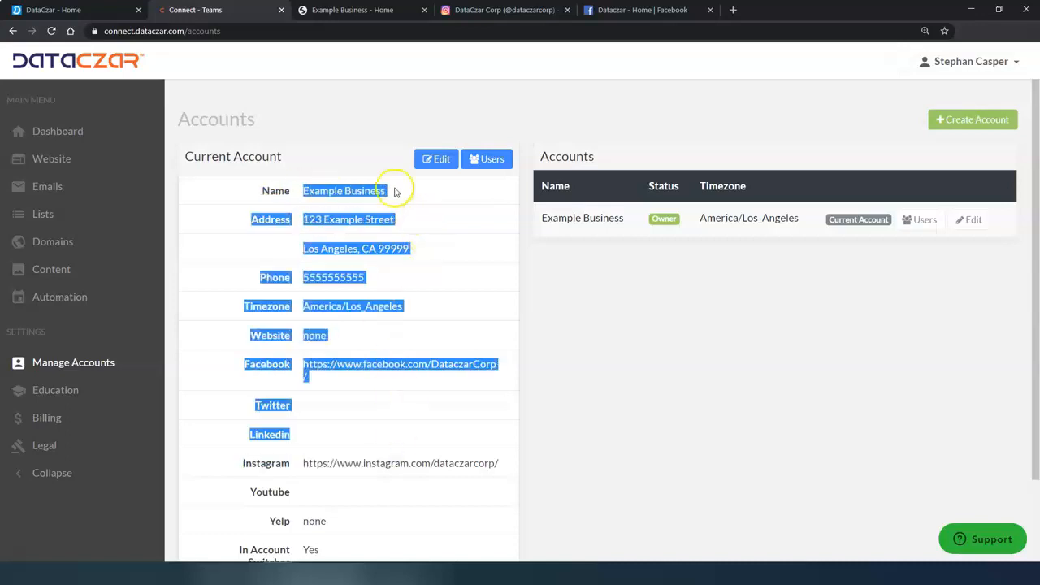
pyautogui.click(370, 114)
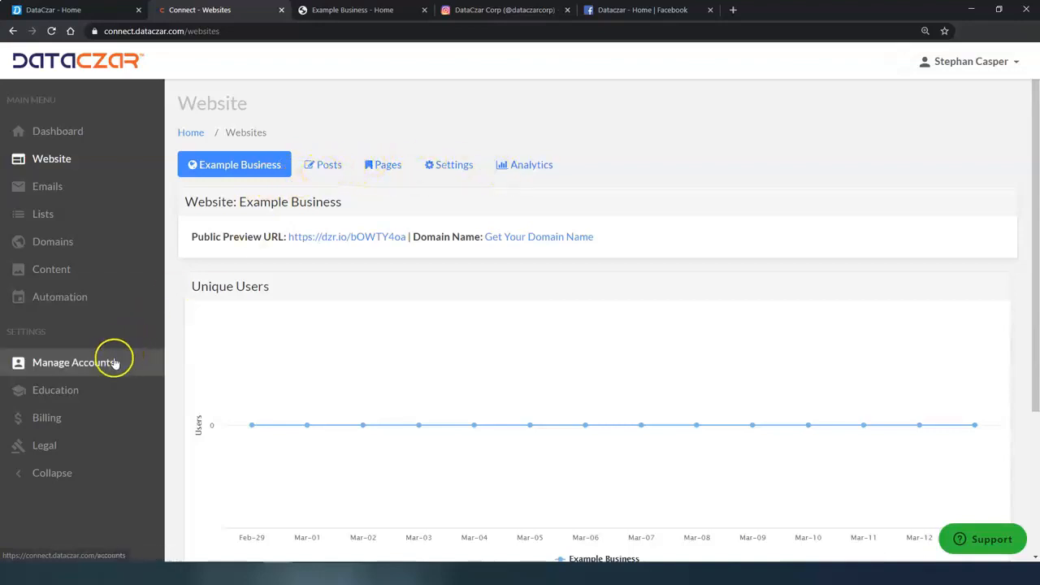
pyautogui.click(73, 390)
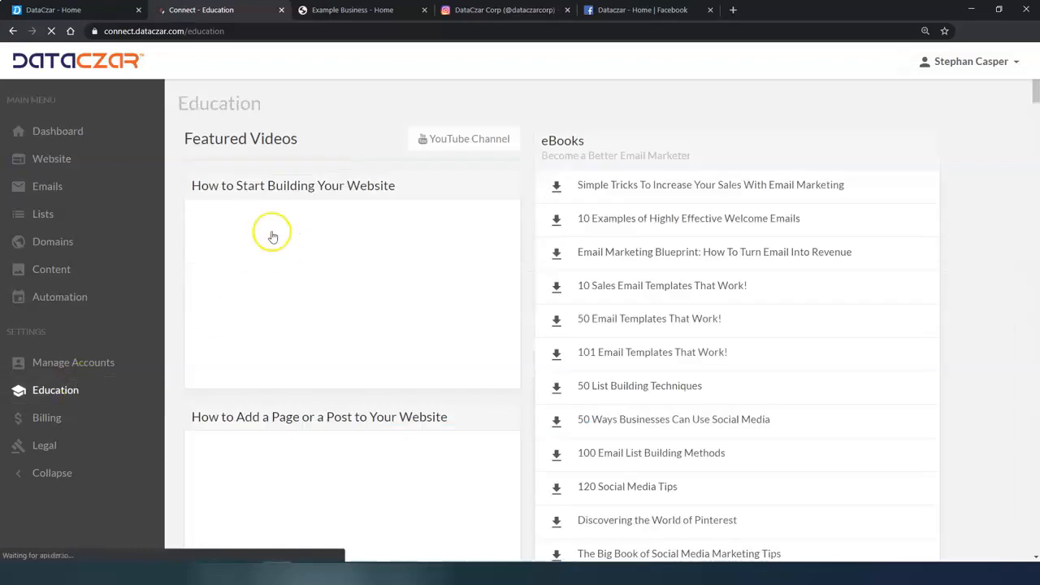
pyautogui.moveTo(193, 185); pyautogui.dragTo(407, 197)
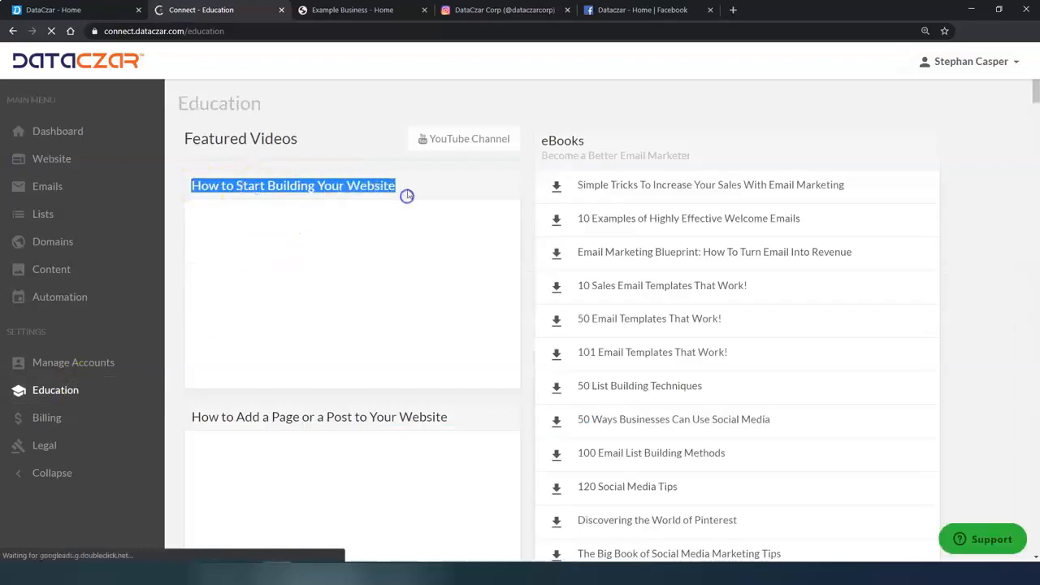
pyautogui.click(421, 184)
pyautogui.click(65, 163)
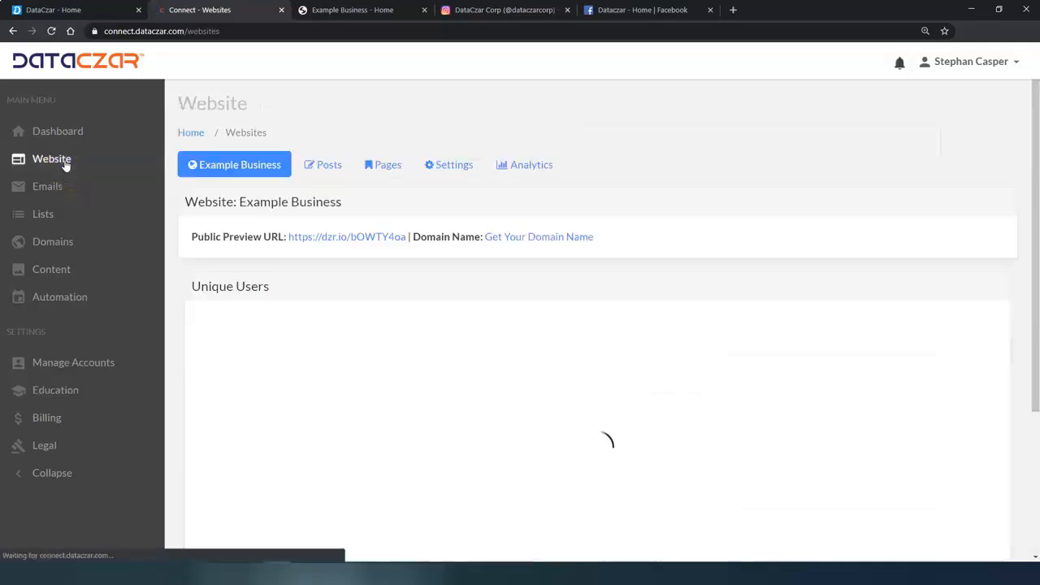